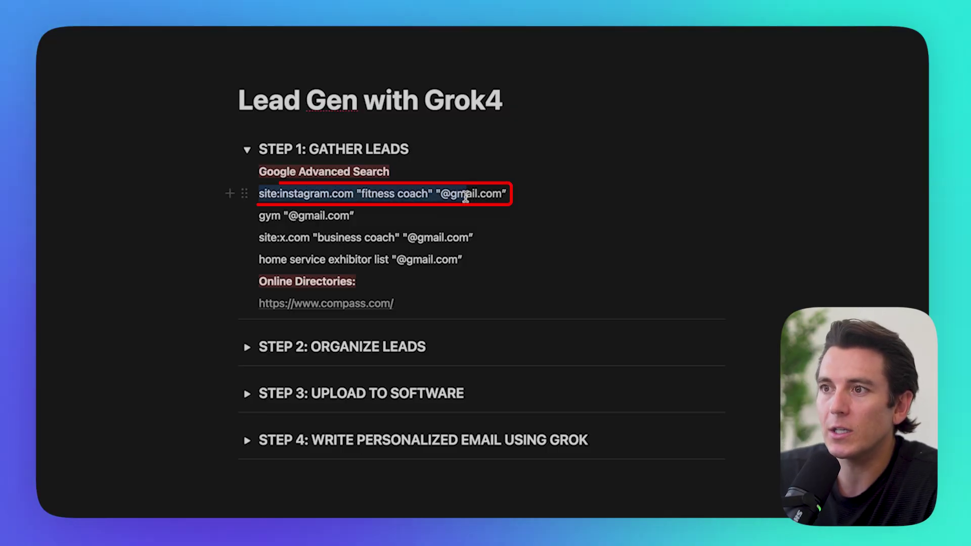
{"action": "triple_click", "coordinate": [369, 193]}
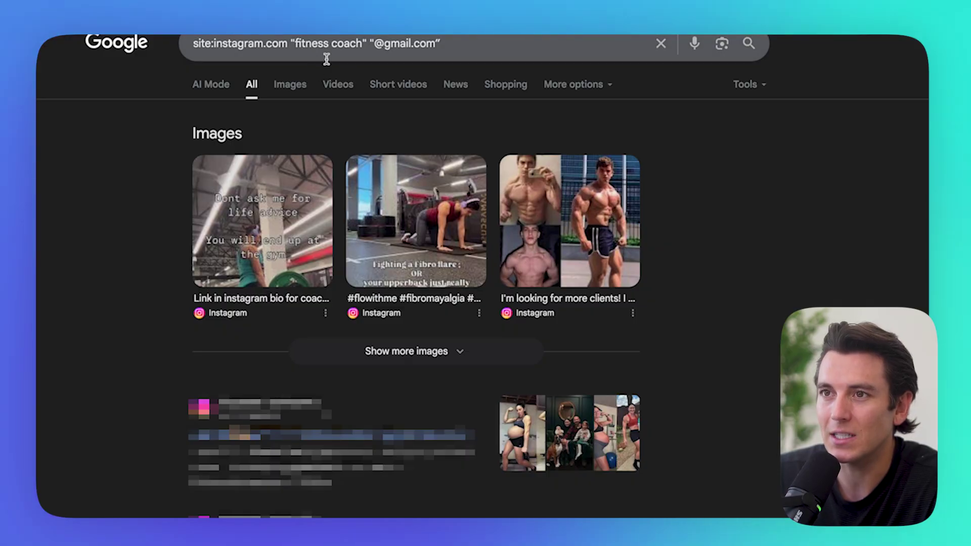
Step: Browse the Instagram fitness-coach Google results and select the entire results page
{"action": "scroll", "coordinate": [353, 117], "scroll_direction": "down", "scroll_amount": 3}
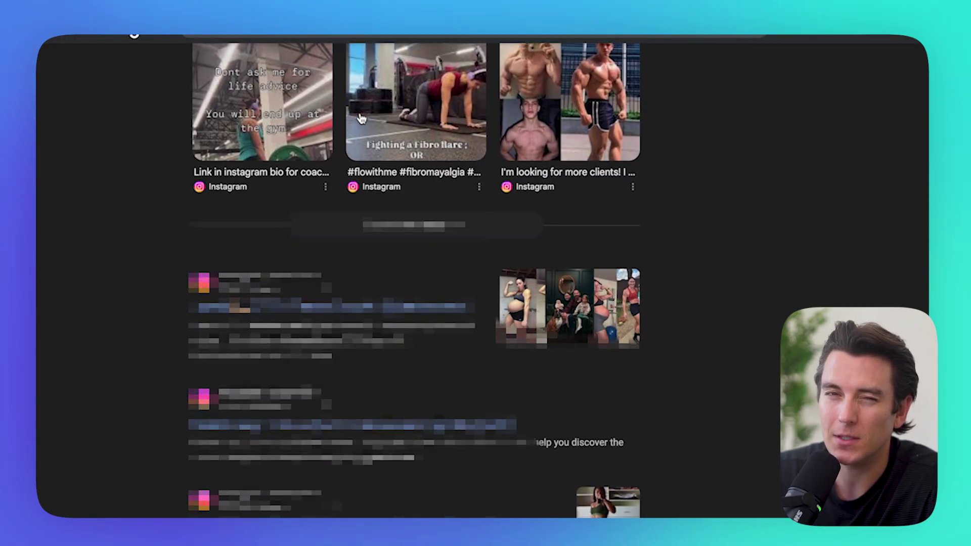
{"action": "scroll", "coordinate": [361, 118], "scroll_direction": "down", "scroll_amount": 7}
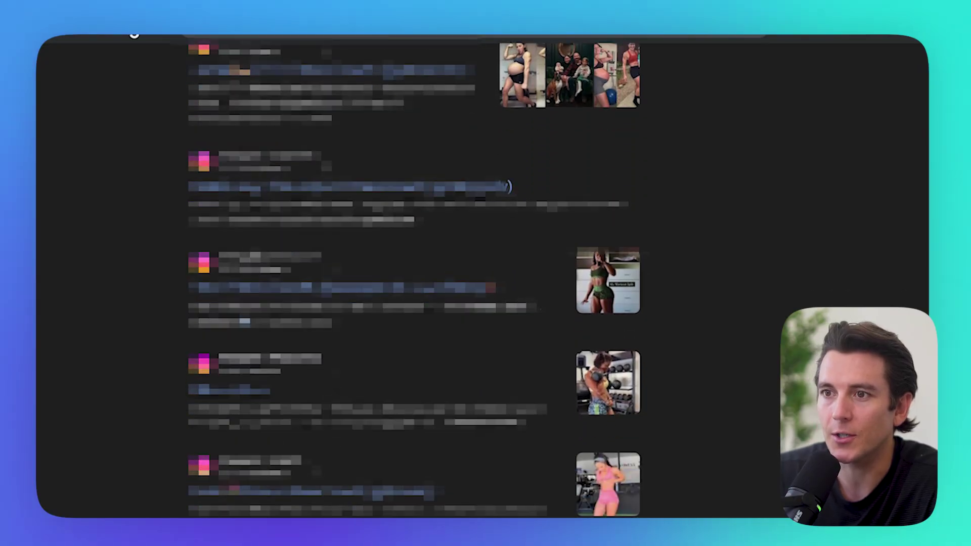
{"action": "scroll", "coordinate": [419, 279], "scroll_direction": "down", "scroll_amount": 6}
{"action": "scroll", "coordinate": [419, 279], "scroll_direction": "up", "scroll_amount": 11}
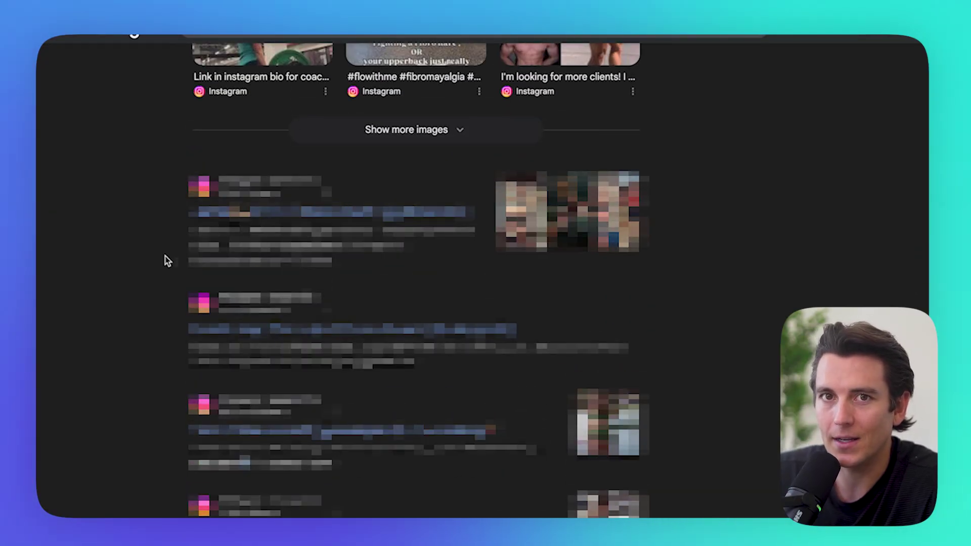
{"action": "scroll", "coordinate": [168, 260], "scroll_direction": "up", "scroll_amount": 5}
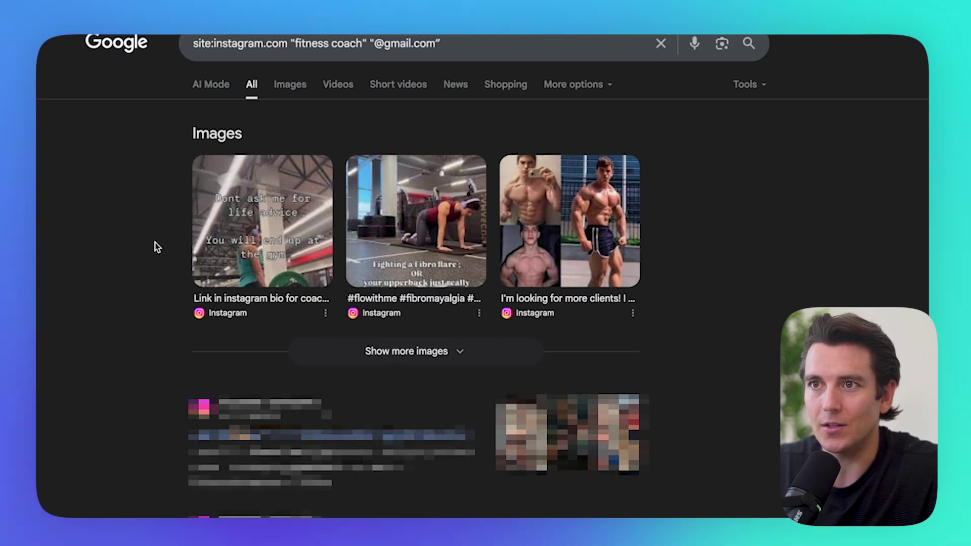
{"action": "scroll", "coordinate": [154, 241], "scroll_direction": "down", "scroll_amount": 2}
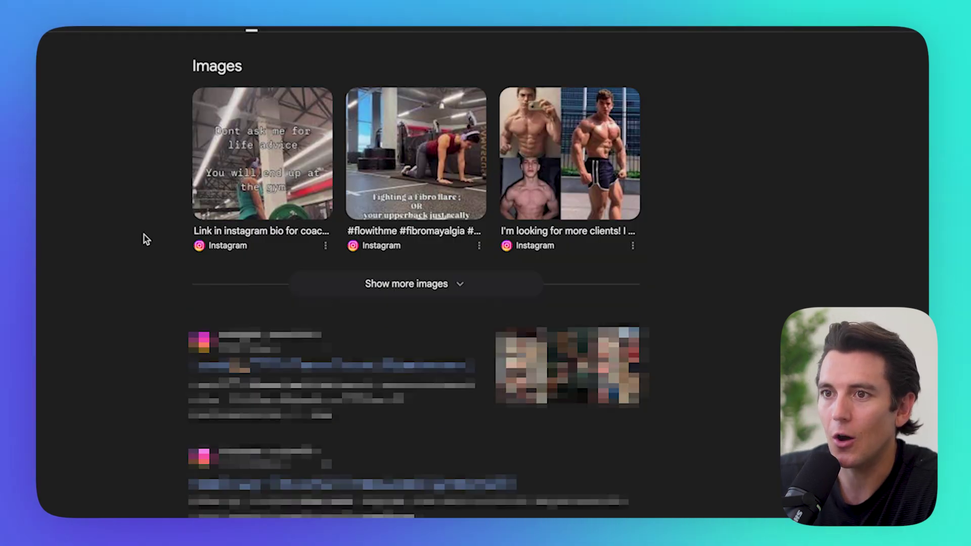
{"action": "key", "text": "ctrl+a"}
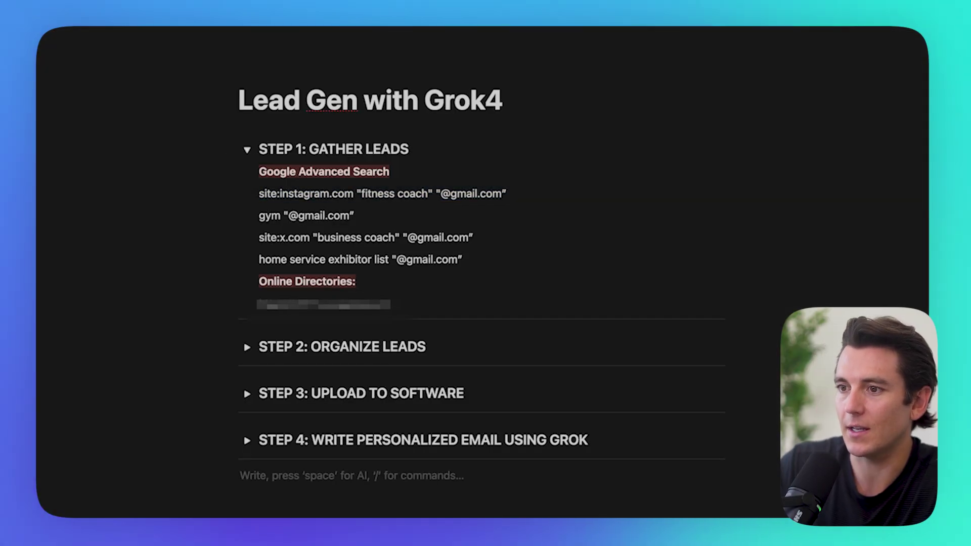
Step: Create a Fitness Coach subpage and paste the copied Google results into its body
{"action": "type", "text": "/"}
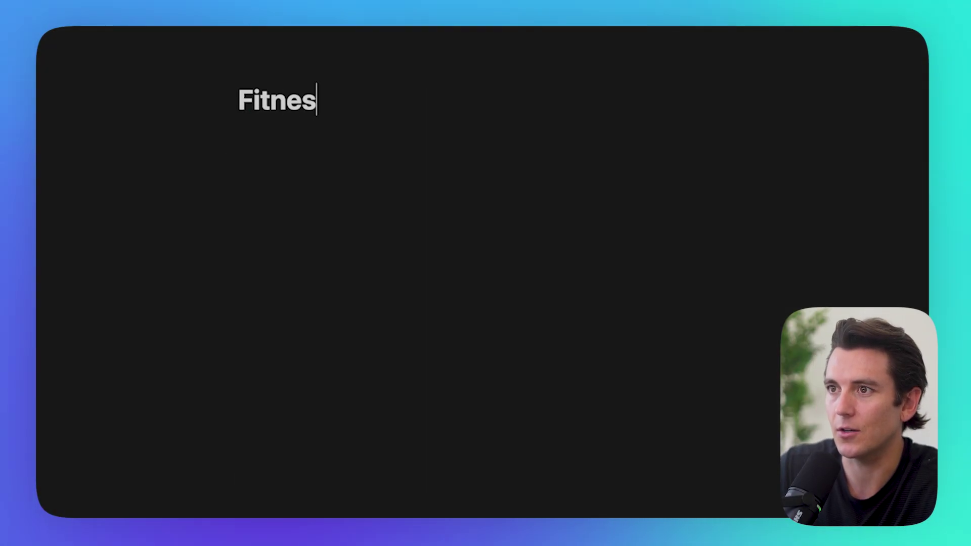
{"action": "type", "text": "ach"}
{"action": "key", "text": "Return"}
{"action": "key", "text": "ctrl+v"}
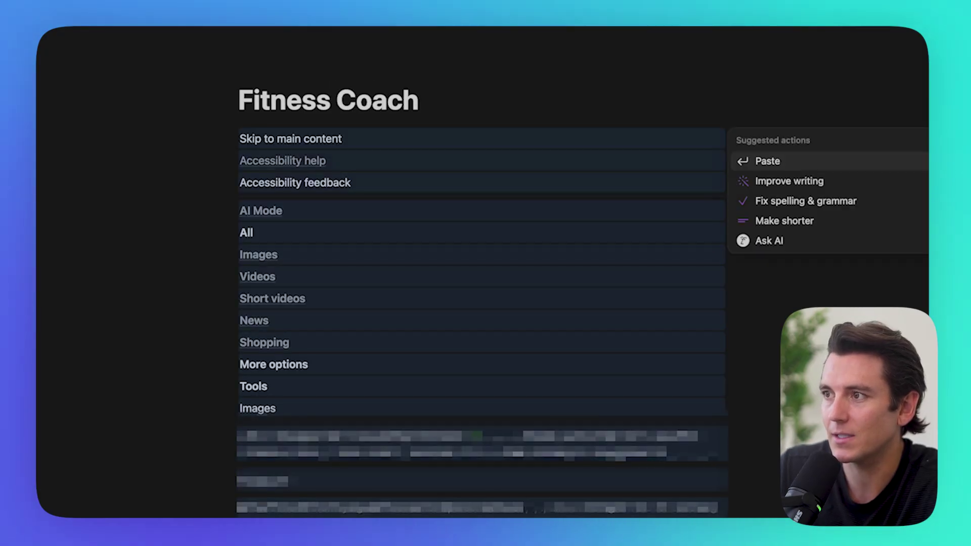
{"action": "scroll", "coordinate": [480, 303], "scroll_direction": "down", "scroll_amount": 15}
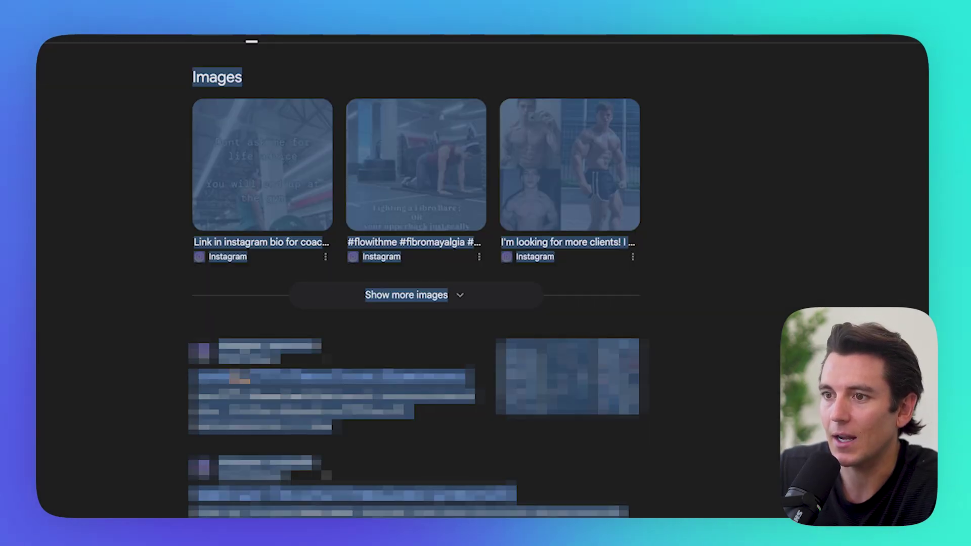
{"action": "scroll", "coordinate": [415, 278], "scroll_direction": "down", "scroll_amount": 5}
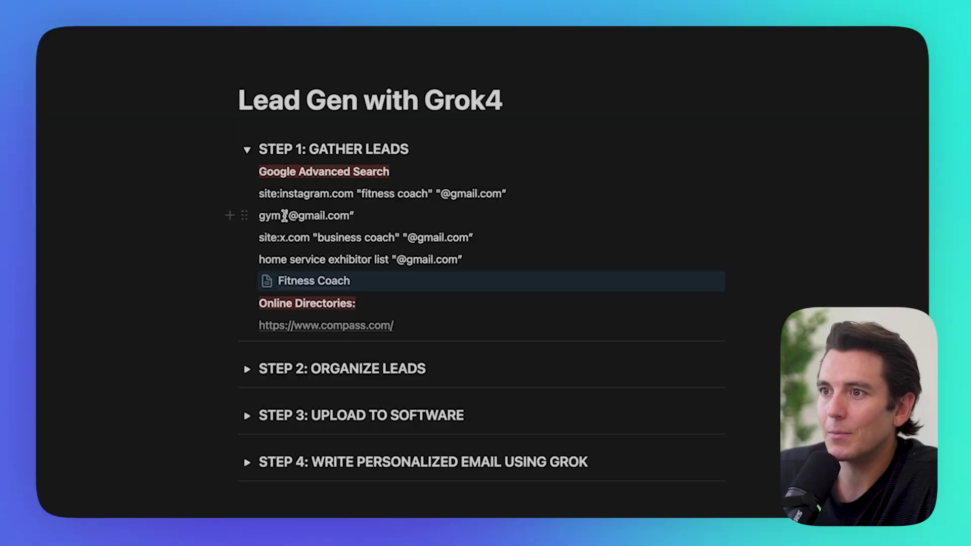
{"action": "triple_click", "coordinate": [284, 216]}
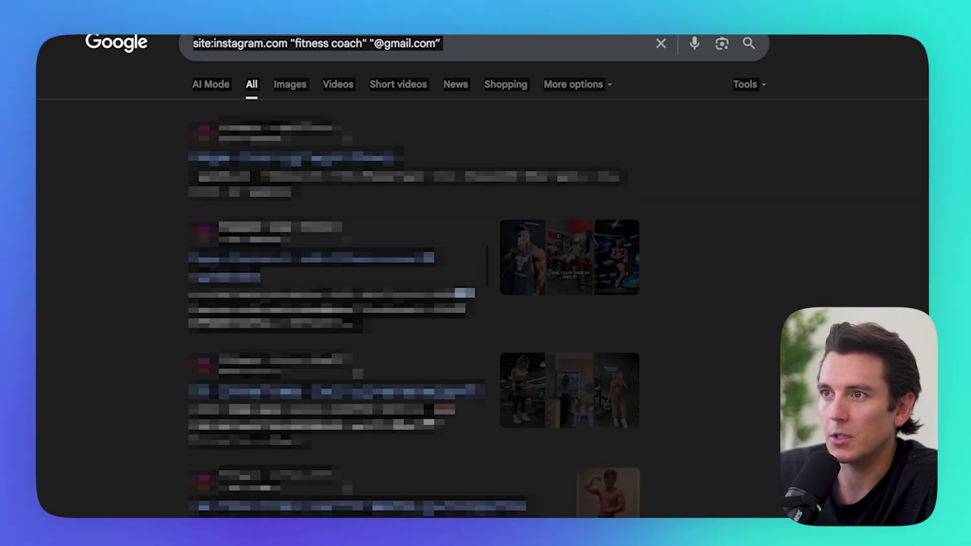
{"action": "type", "text": "gym \"@gmail.com\""}
{"action": "key", "text": "Return"}
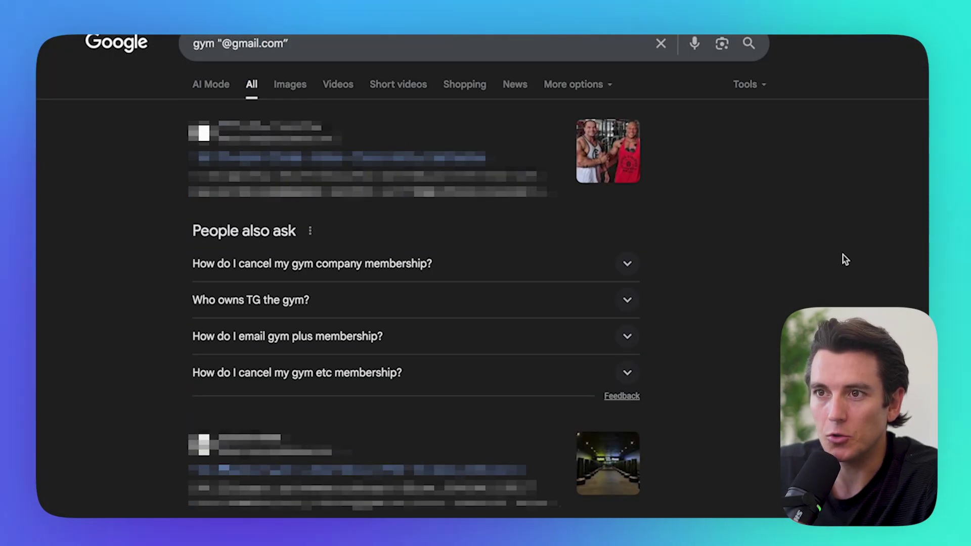
{"action": "scroll", "coordinate": [218, 192], "scroll_direction": "down", "scroll_amount": 3}
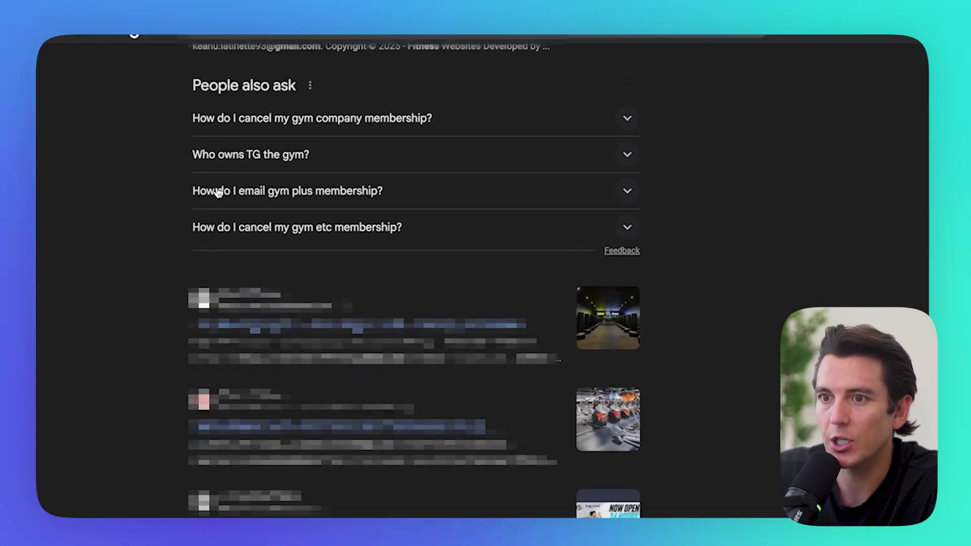
{"action": "scroll", "coordinate": [224, 248], "scroll_direction": "down", "scroll_amount": 5}
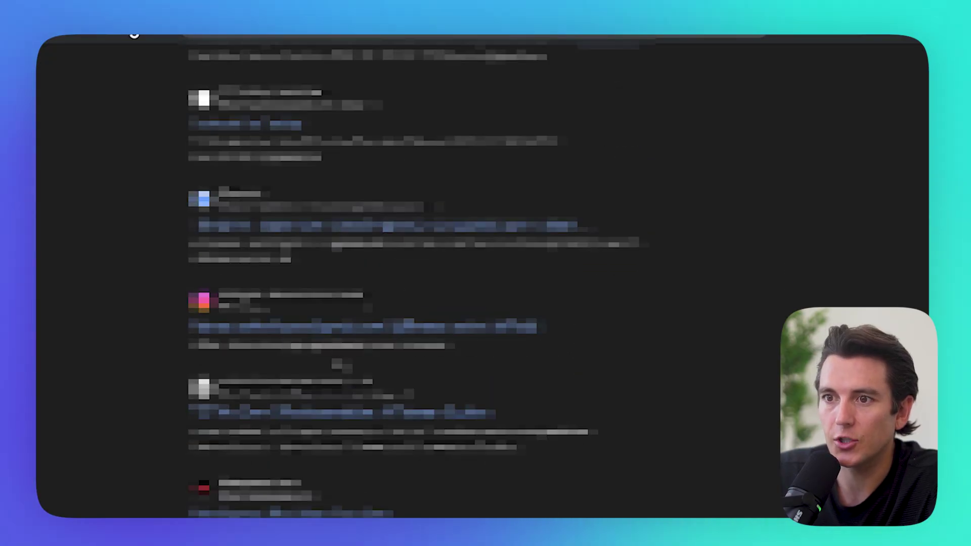
{"action": "scroll", "coordinate": [415, 273], "scroll_direction": "up", "scroll_amount": 7}
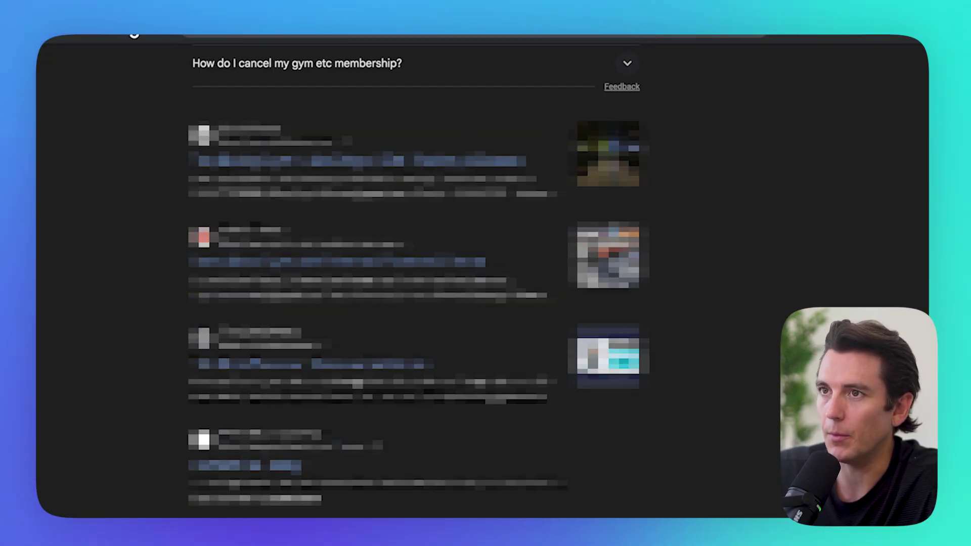
{"action": "scroll", "coordinate": [415, 273], "scroll_direction": "up", "scroll_amount": 3}
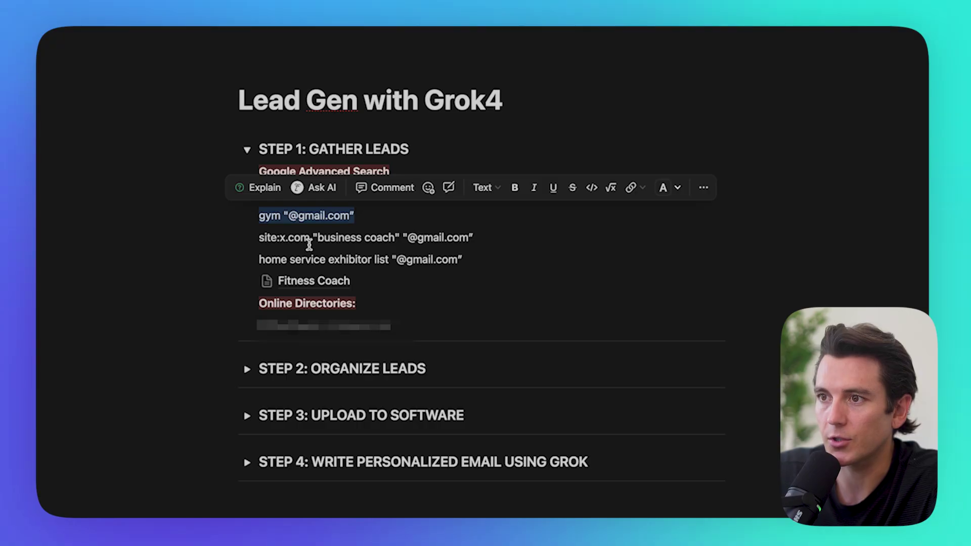
Step: Search the site:x.com business-coach query, browse its results, and pick the home service exhibitor query
{"action": "triple_click", "coordinate": [290, 239]}
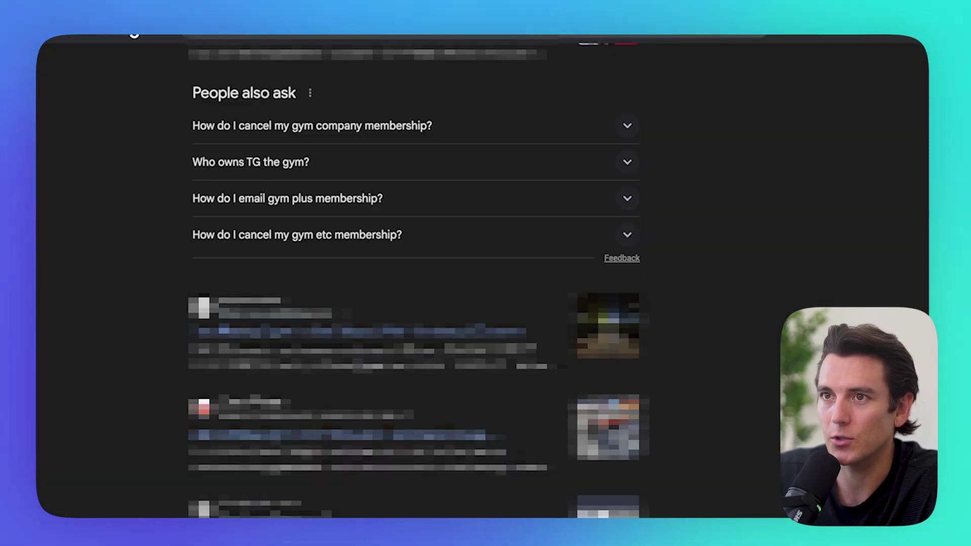
{"action": "scroll", "coordinate": [126, 290], "scroll_direction": "down", "scroll_amount": 10}
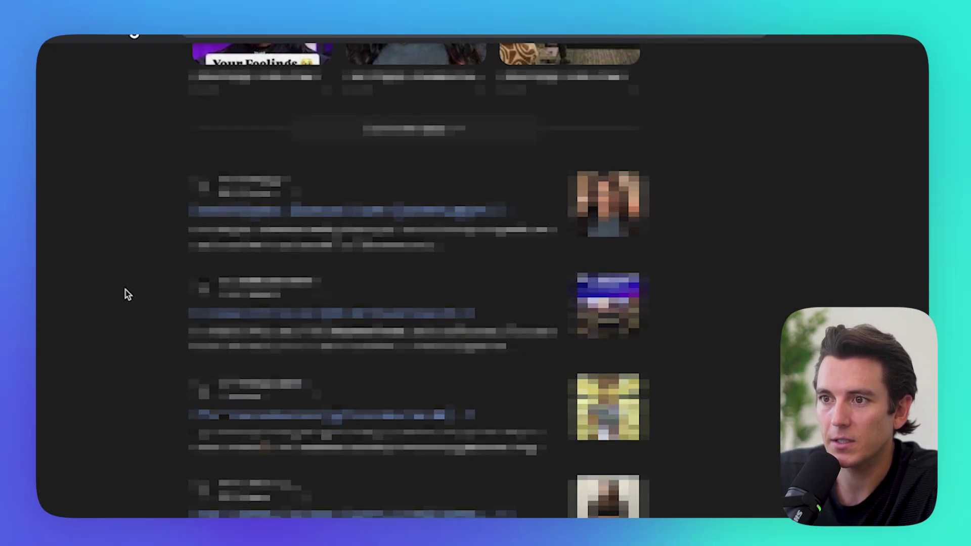
{"action": "scroll", "coordinate": [126, 289], "scroll_direction": "down", "scroll_amount": 15}
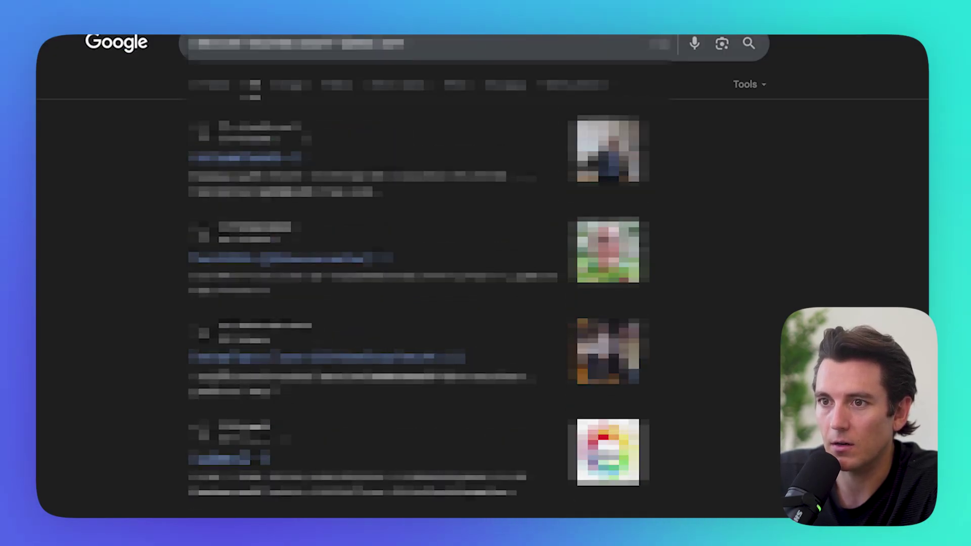
{"action": "scroll", "coordinate": [134, 34], "scroll_direction": "down", "scroll_amount": 10}
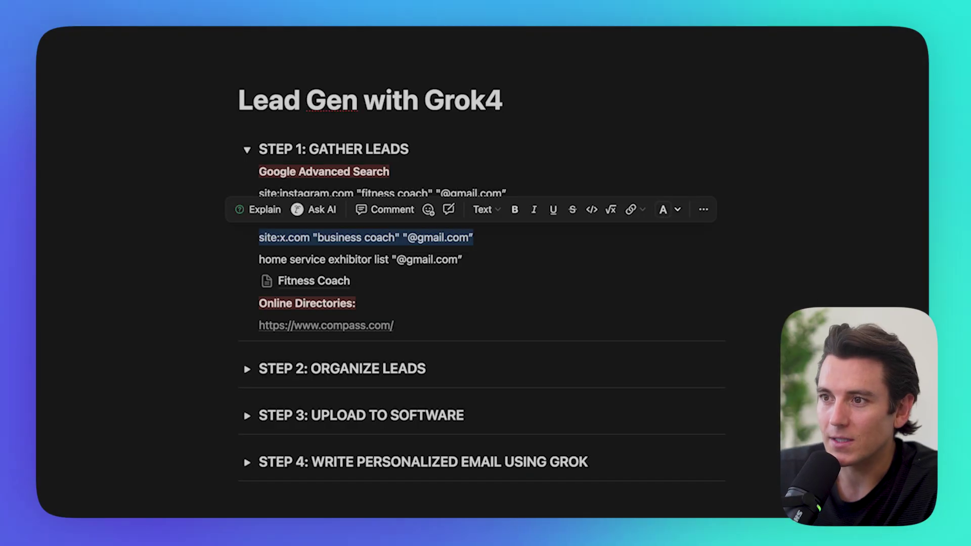
{"action": "triple_click", "coordinate": [284, 259]}
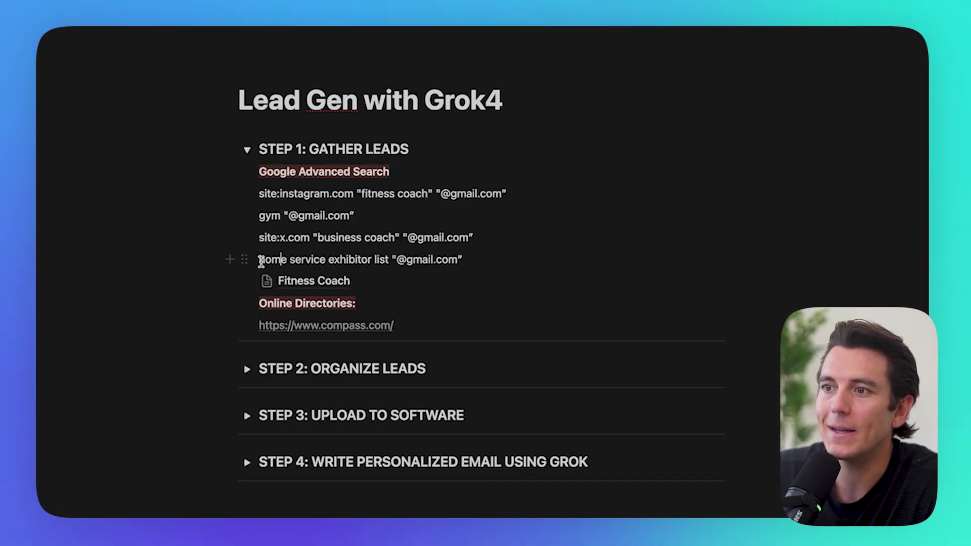
Step: Browse the home service exhibitor directory page and select all of its content
{"action": "left_click_drag", "start_coordinate": [315, 258], "coordinate": [326, 262]}
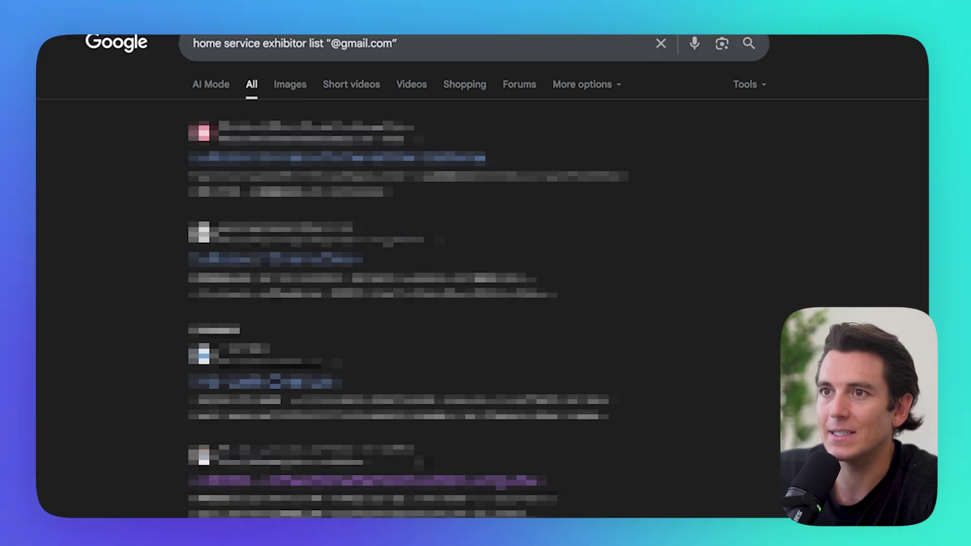
{"action": "scroll", "coordinate": [482, 276], "scroll_direction": "up", "scroll_amount": 1}
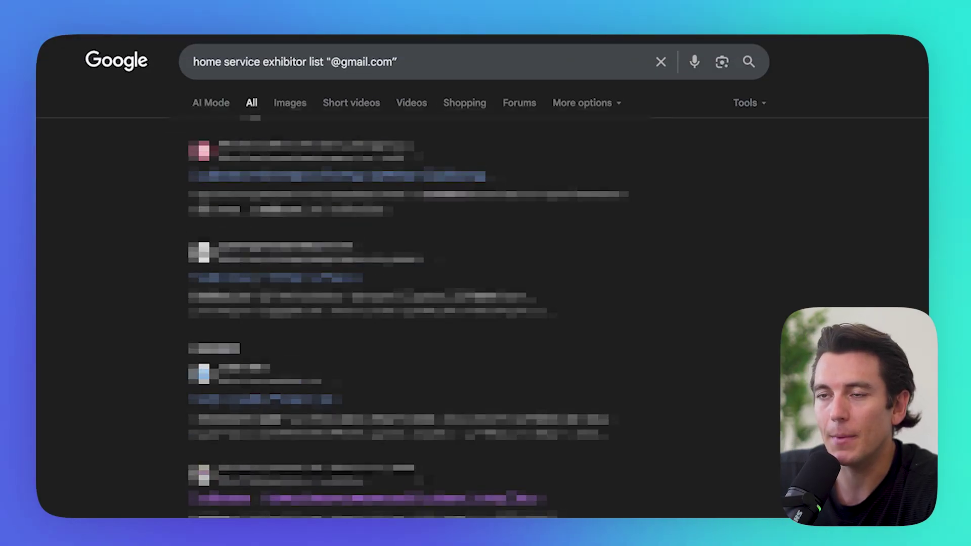
{"action": "scroll", "coordinate": [482, 304], "scroll_direction": "down", "scroll_amount": 10}
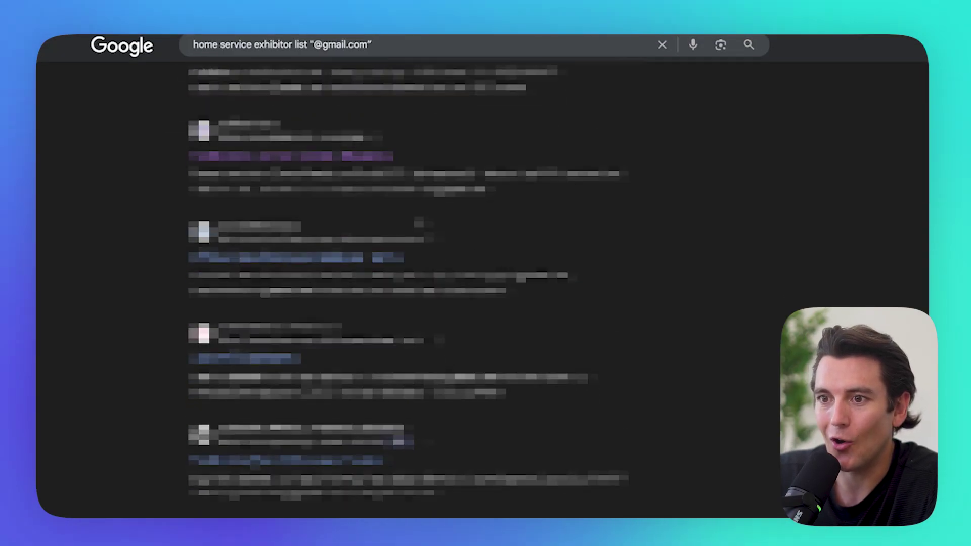
{"action": "scroll", "coordinate": [414, 290], "scroll_direction": "up", "scroll_amount": 10}
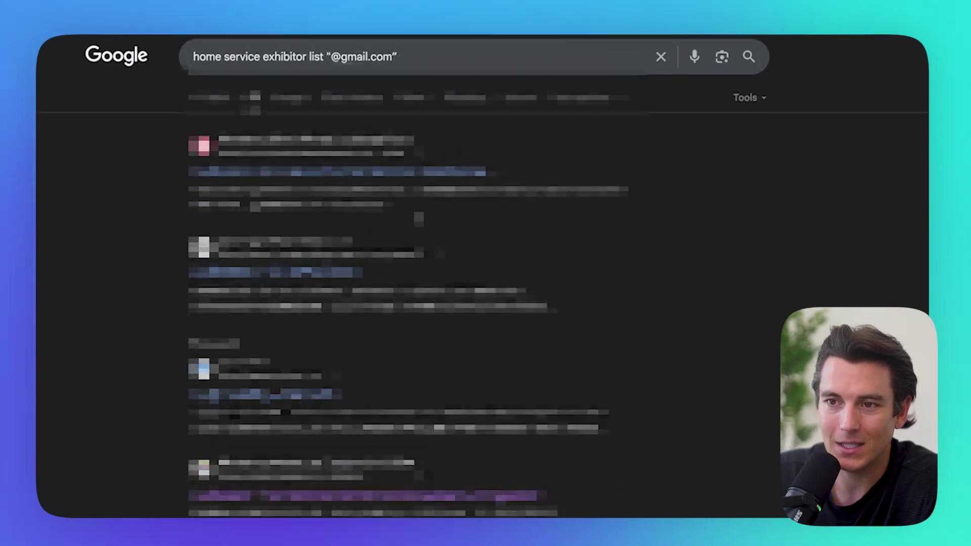
{"action": "scroll", "coordinate": [482, 304], "scroll_direction": "down", "scroll_amount": 5}
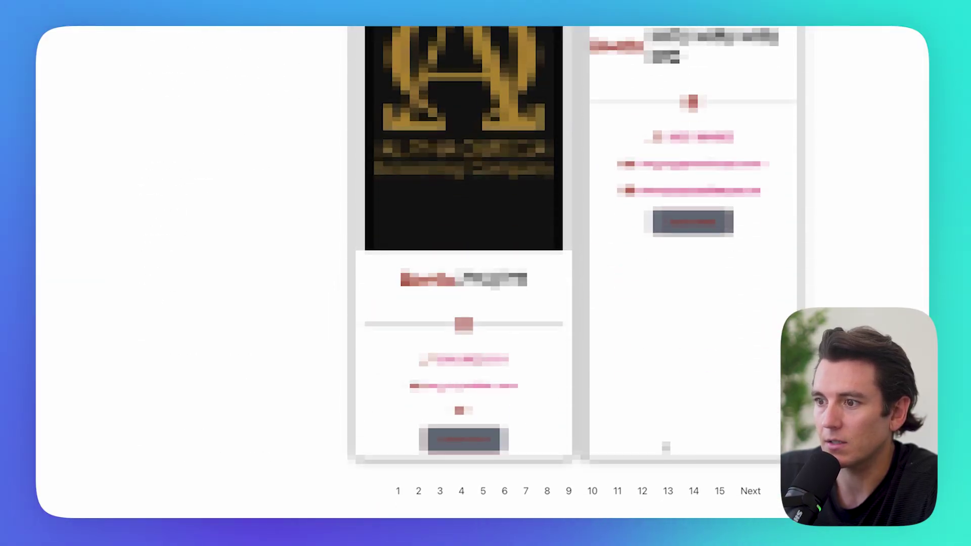
{"action": "scroll", "coordinate": [700, 478], "scroll_direction": "up", "scroll_amount": 15}
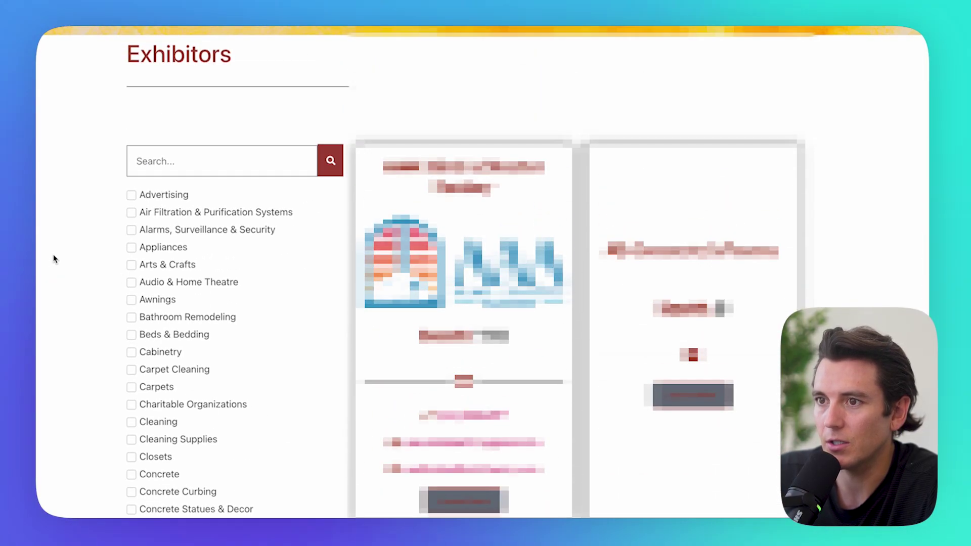
{"action": "key", "text": "ctrl+a"}
{"action": "scroll", "coordinate": [54, 258], "scroll_direction": "down", "scroll_amount": 8}
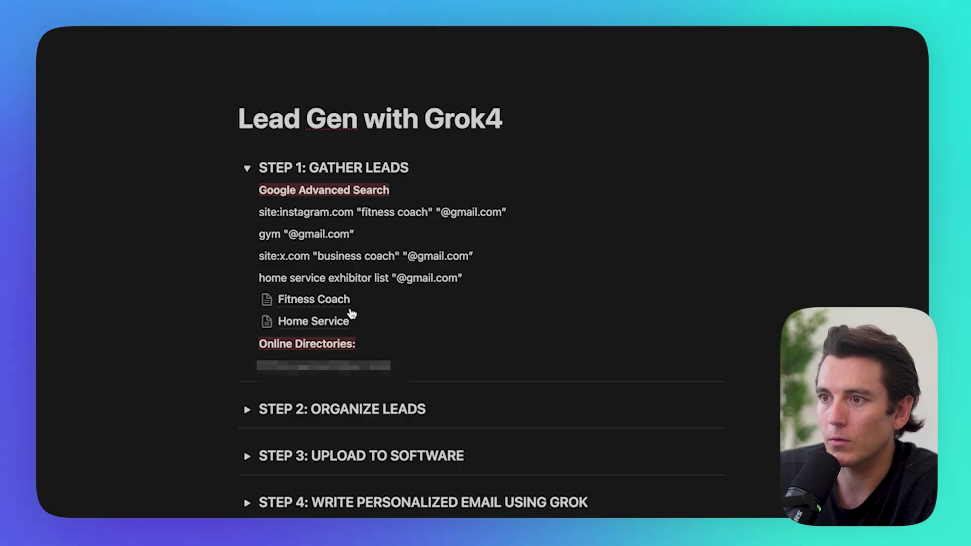
Step: Start a new line under the Online Directories heading in the Lead Gen with Grok4 notes
{"action": "key", "text": "Return"}
Step: Insert a Notion page block, then search Compass agents for San Diego and copy the listings
{"action": "type", "text": "/p"}
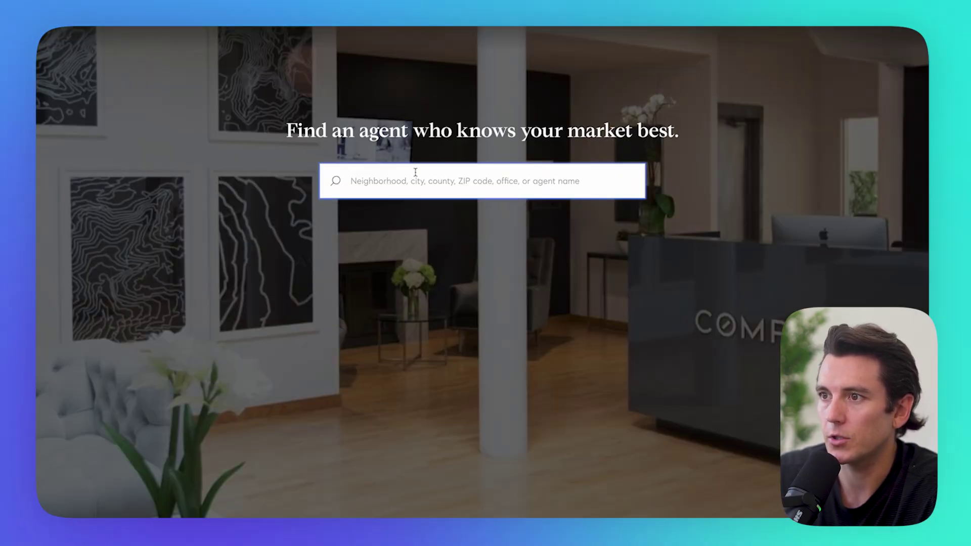
{"action": "type", "text": "san deigo"}
{"action": "key", "text": "BackSpace"}
{"action": "key", "text": "BackSpace"}
{"action": "key", "text": "BackSpace"}
{"action": "key", "text": "BackSpace"}
{"action": "type", "text": "iego"}
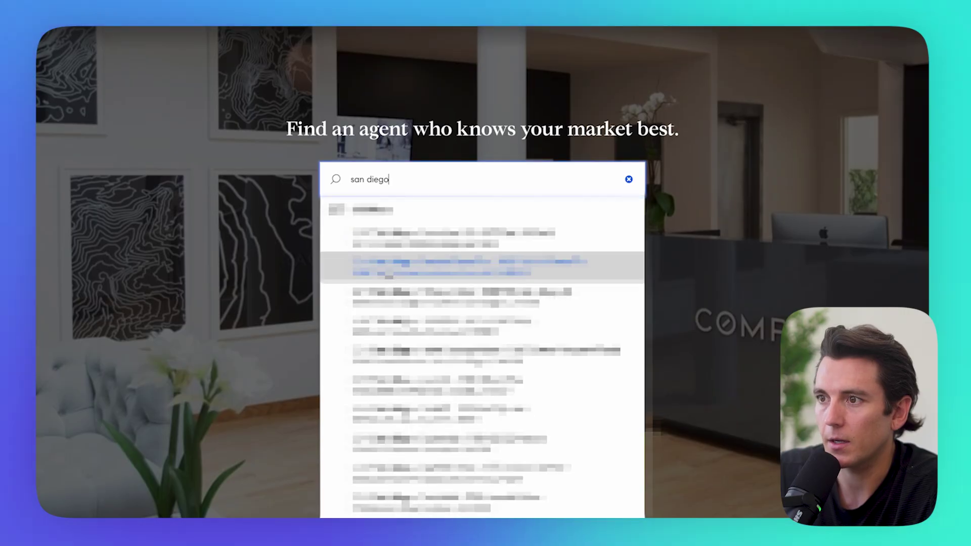
{"action": "key", "text": "Return"}
{"action": "scroll", "coordinate": [466, 225], "scroll_direction": "down", "scroll_amount": 20}
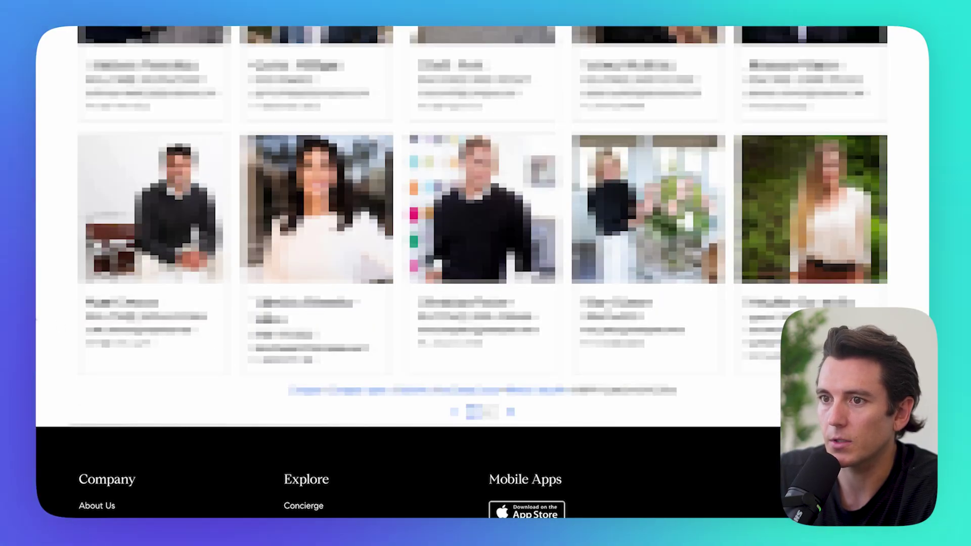
{"action": "key", "text": "ctrl+a"}
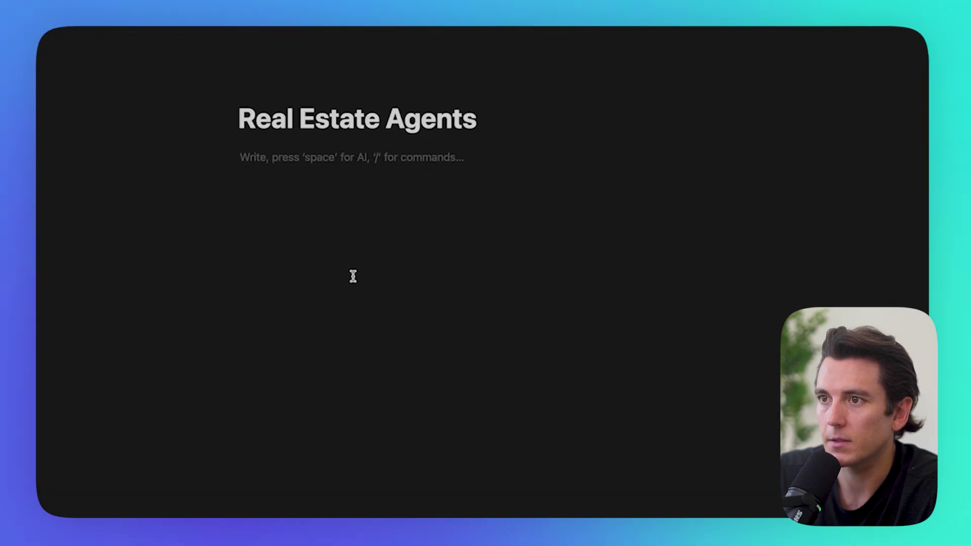
{"action": "key", "text": "ctrl+v"}
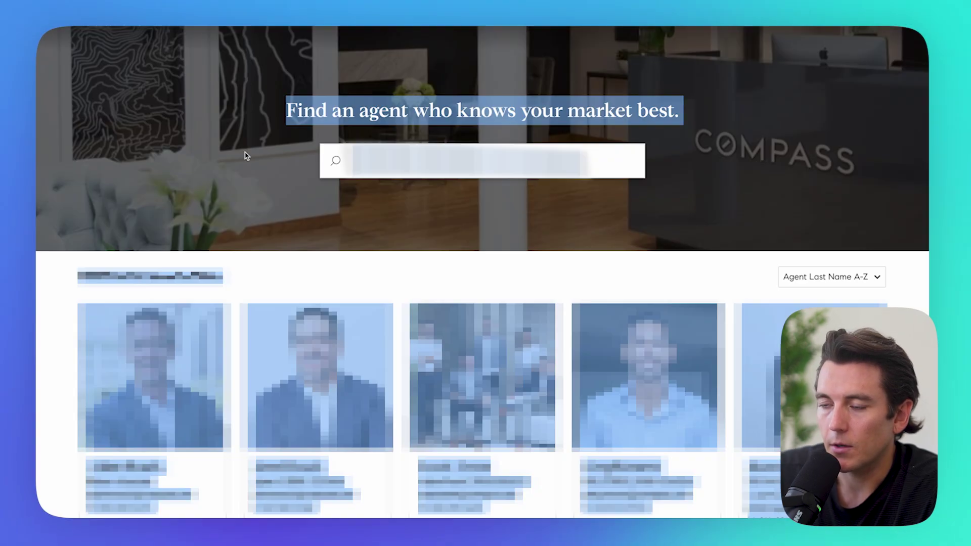
Step: Review the agent listings in the Real Estate Agents page and select them all
{"action": "left_click", "coordinate": [243, 143]}
{"action": "scroll", "coordinate": [242, 143], "scroll_direction": "down", "scroll_amount": 3}
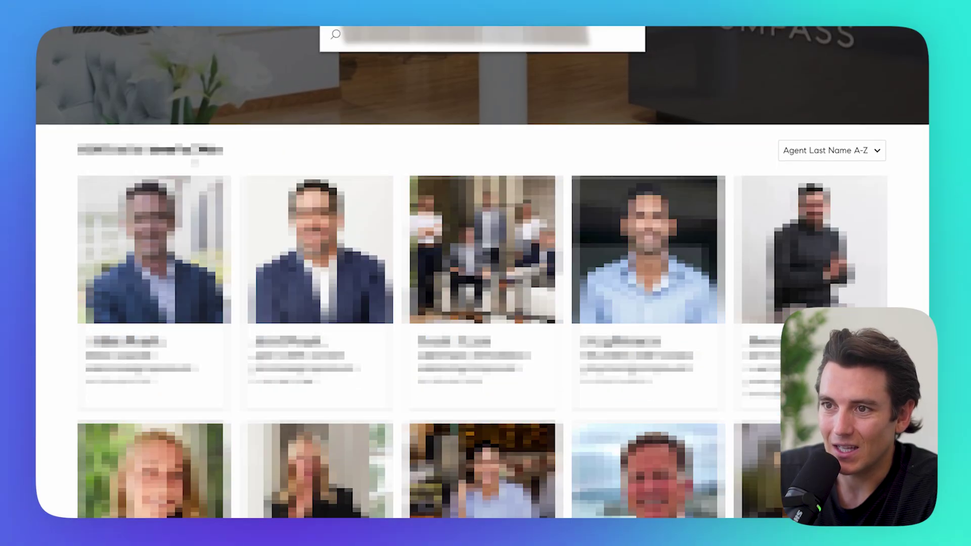
{"action": "scroll", "coordinate": [483, 273], "scroll_direction": "up", "scroll_amount": 3}
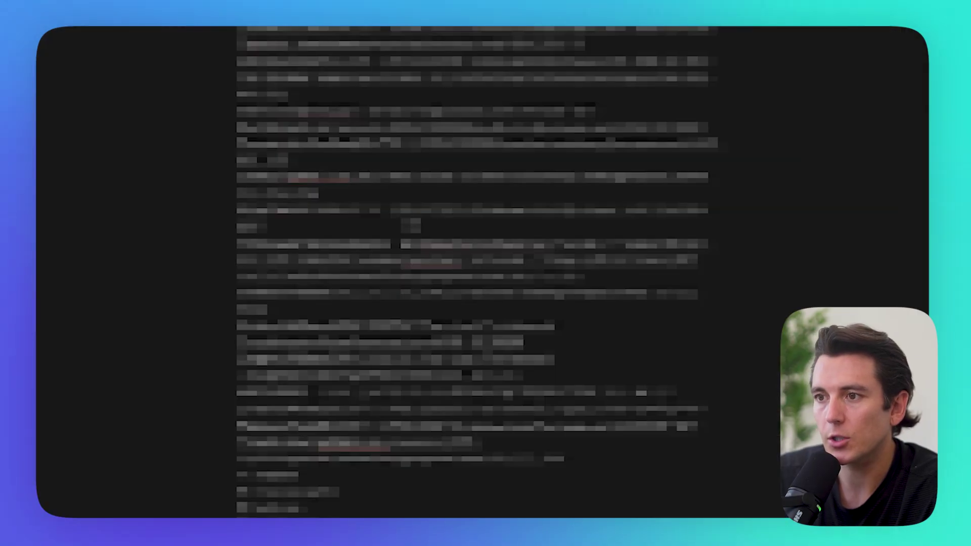
{"action": "scroll", "coordinate": [447, 241], "scroll_direction": "down", "scroll_amount": 10}
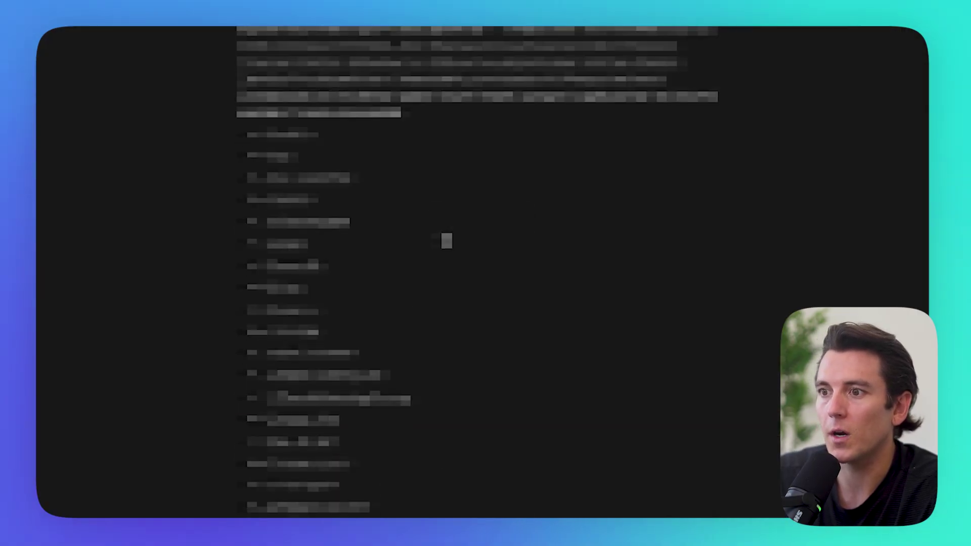
{"action": "scroll", "coordinate": [447, 241], "scroll_direction": "down", "scroll_amount": 15}
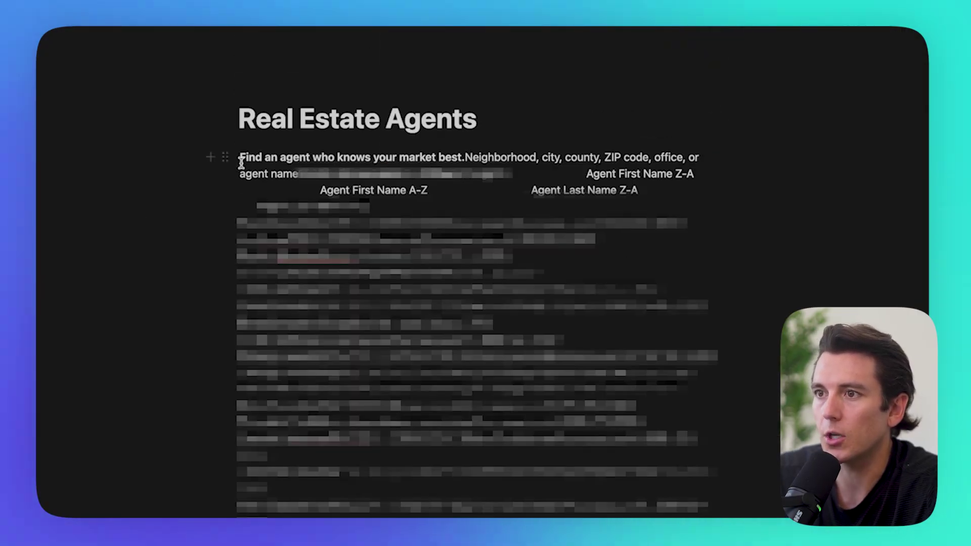
{"action": "key", "text": "super+a"}
{"action": "scroll", "coordinate": [447, 273], "scroll_direction": "down", "scroll_amount": 15}
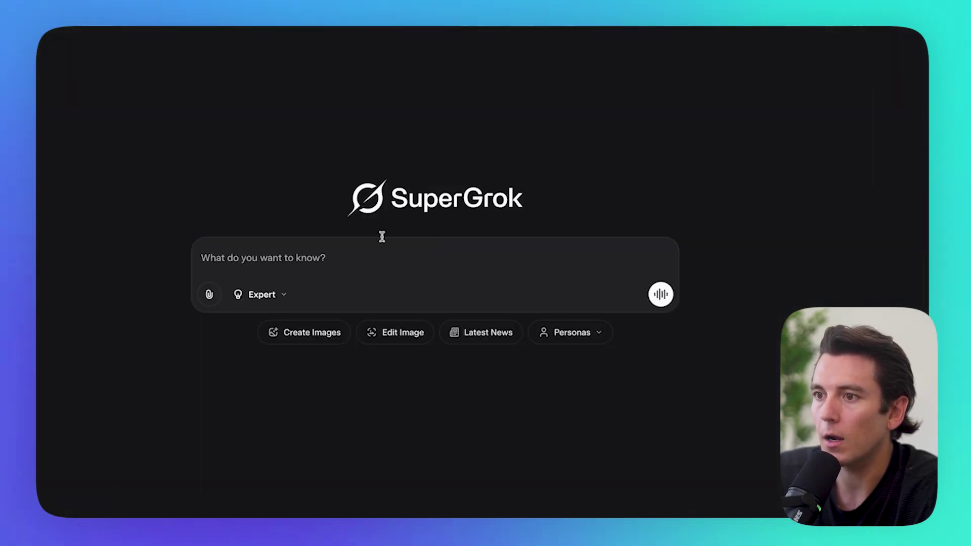
Step: Switch Grok to Expert mode and paste the agent list as the prompt
{"action": "left_click", "coordinate": [275, 295]}
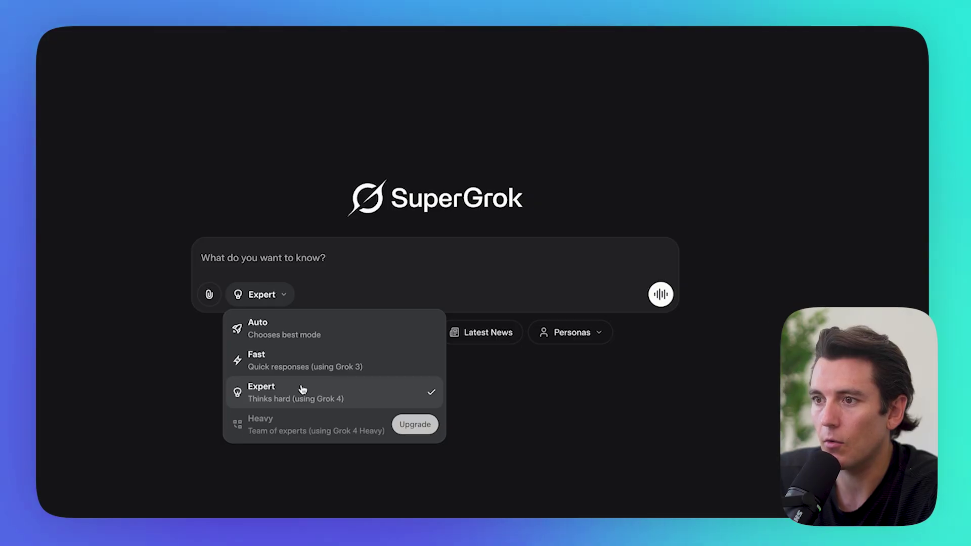
{"action": "left_click", "coordinate": [271, 266]}
{"action": "key", "text": "ctrl+v"}
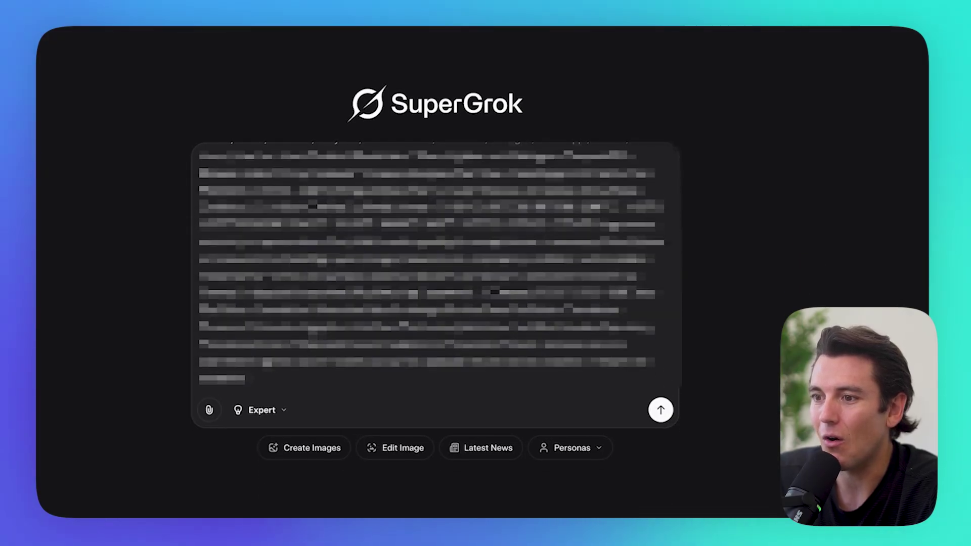
{"action": "key", "text": "shift+Return"}
{"action": "key", "text": "shift+Return"}
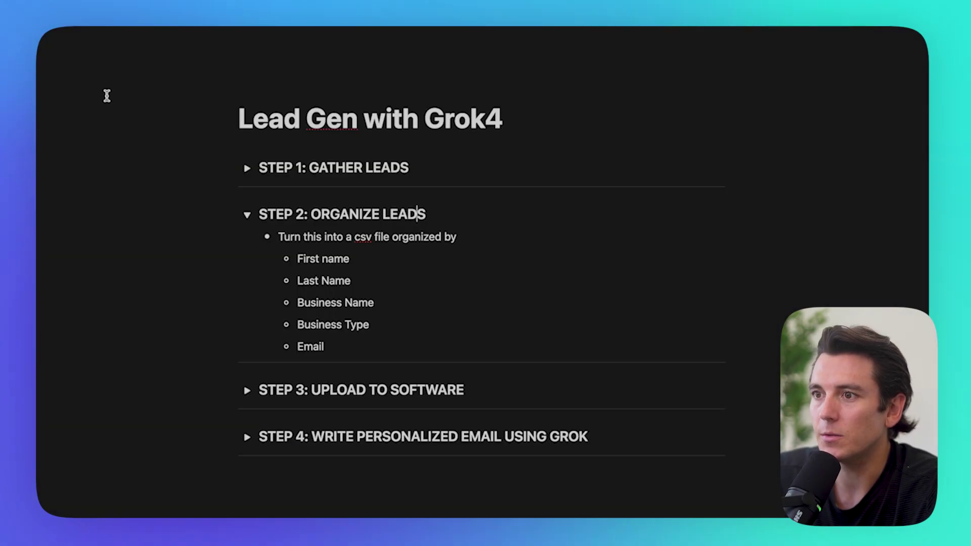
Step: Edit the CSV instruction down to First Name, Last Name and Email columns, then send it
{"action": "left_click_drag", "start_coordinate": [364, 240], "coordinate": [428, 364]}
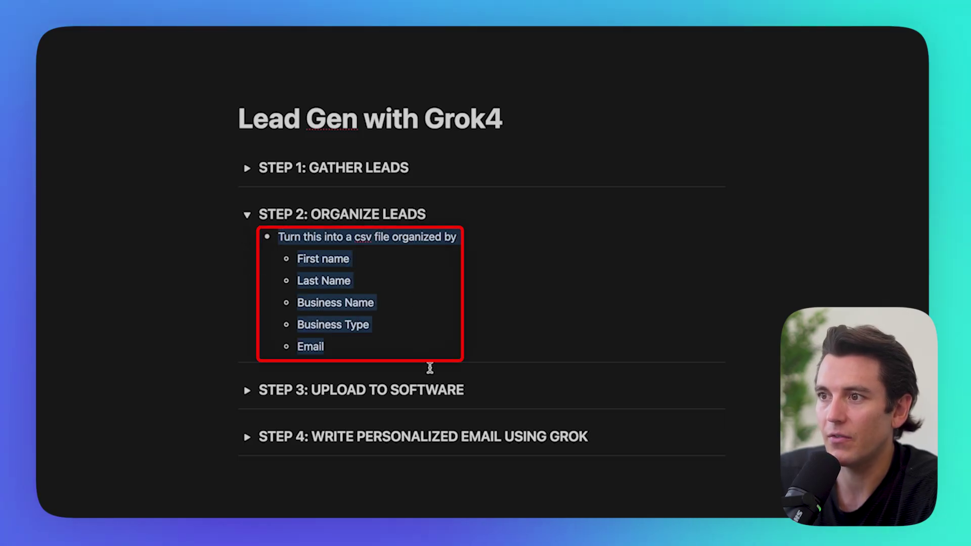
{"action": "left_click", "coordinate": [407, 237]}
{"action": "type", "text": "columns of"}
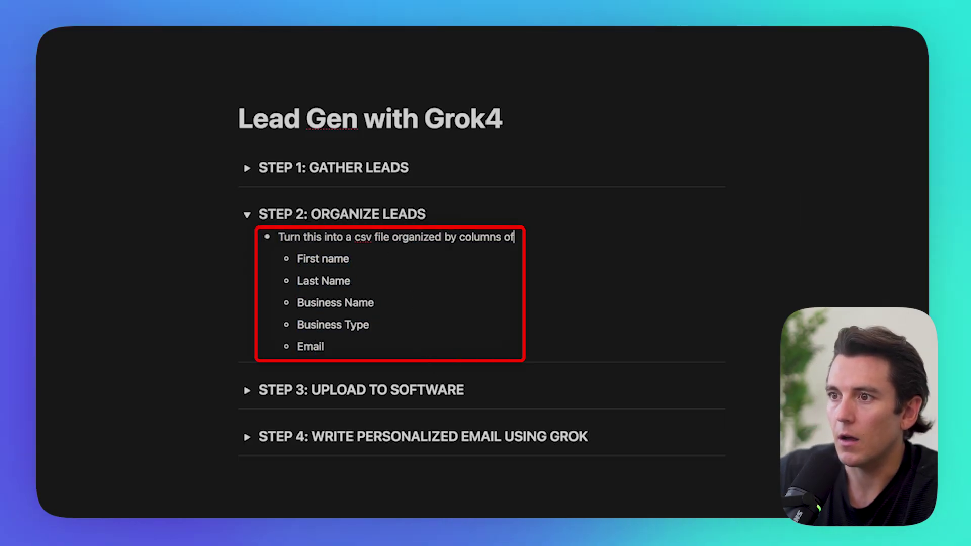
{"action": "left_click", "coordinate": [410, 305]}
{"action": "key", "text": "super+BackSpace"}
{"action": "key", "text": "BackSpace"}
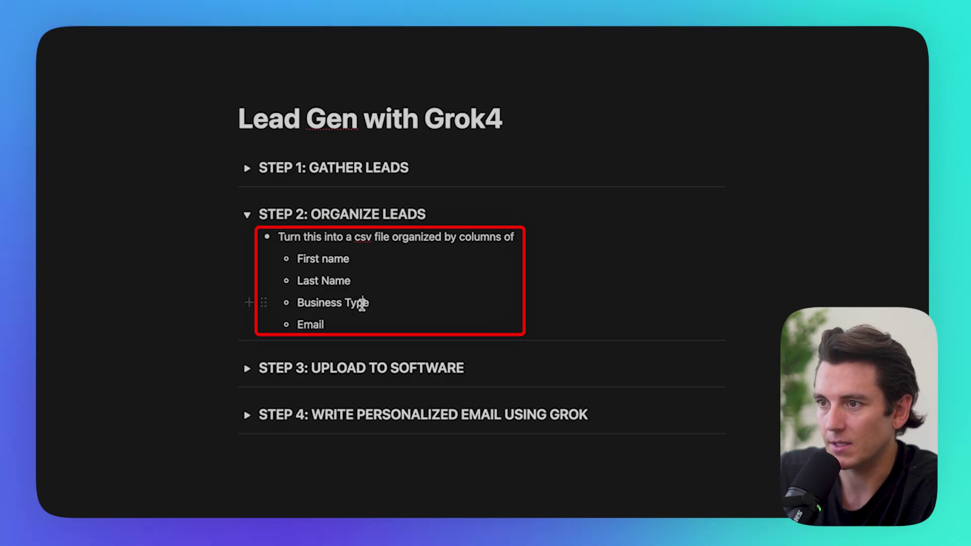
{"action": "triple_click", "coordinate": [362, 302]}
{"action": "key", "text": "BackSpace"}
{"action": "key", "text": "BackSpace"}
{"action": "left_click_drag", "start_coordinate": [325, 302], "coordinate": [277, 236]}
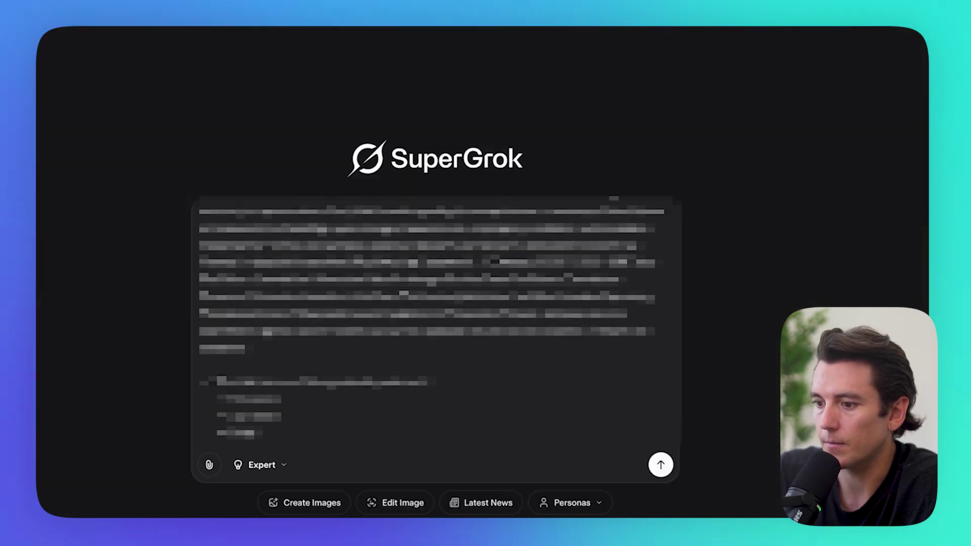
{"action": "key", "text": "Return"}
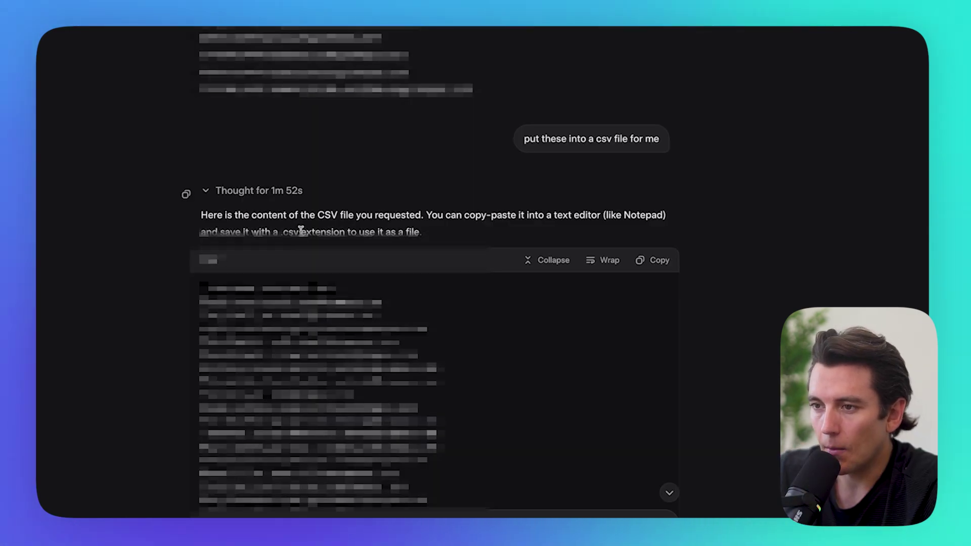
Step: Copy the generated CSV and start a new Numbers spreadsheet
{"action": "scroll", "coordinate": [185, 191], "scroll_direction": "down", "scroll_amount": 5}
{"action": "scroll", "coordinate": [331, 268], "scroll_direction": "down", "scroll_amount": 3}
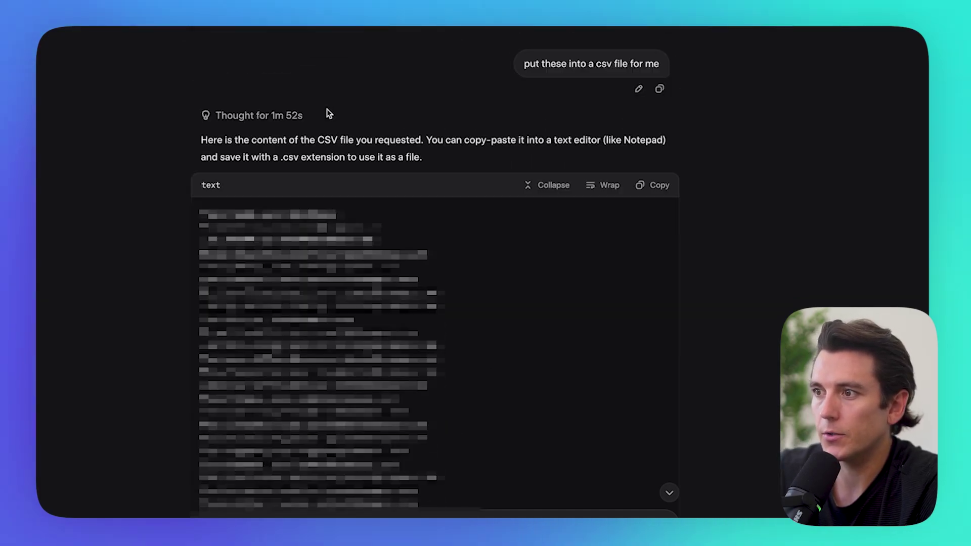
{"action": "scroll", "coordinate": [327, 113], "scroll_direction": "down", "scroll_amount": 4}
{"action": "left_click", "coordinate": [650, 47]}
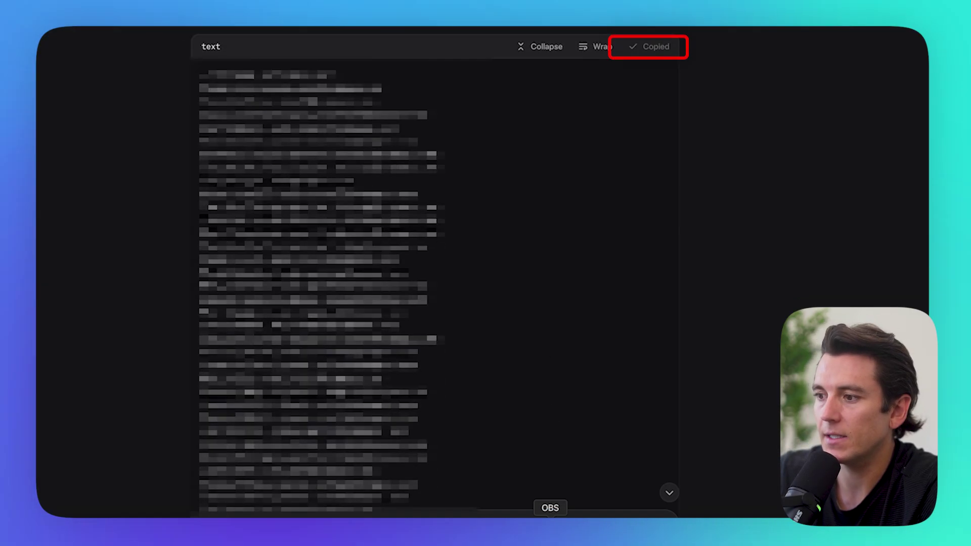
{"action": "right_click", "coordinate": [657, 528]}
{"action": "left_click", "coordinate": [681, 437]}
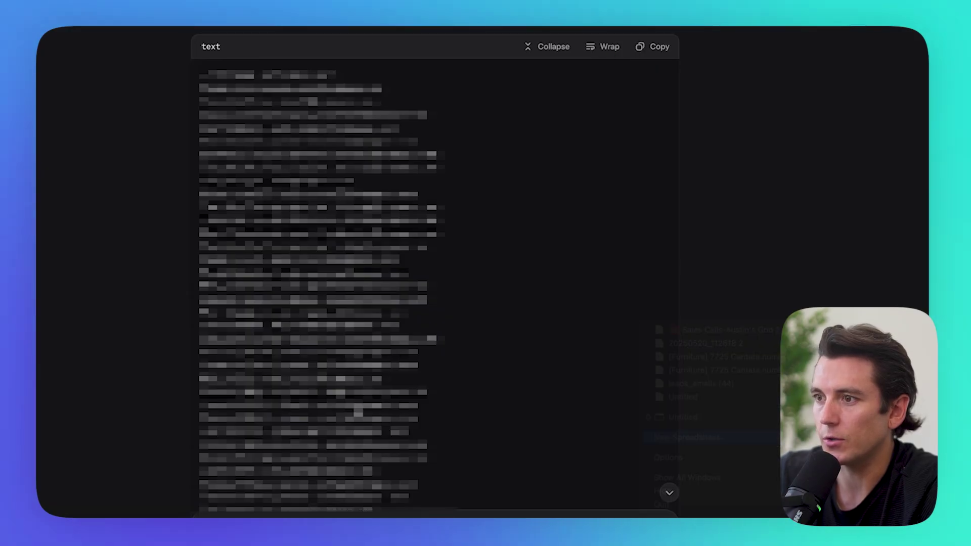
Step: Paste the agent CSV into Table 1 of a blank Numbers spreadsheet
{"action": "key", "text": "Return"}
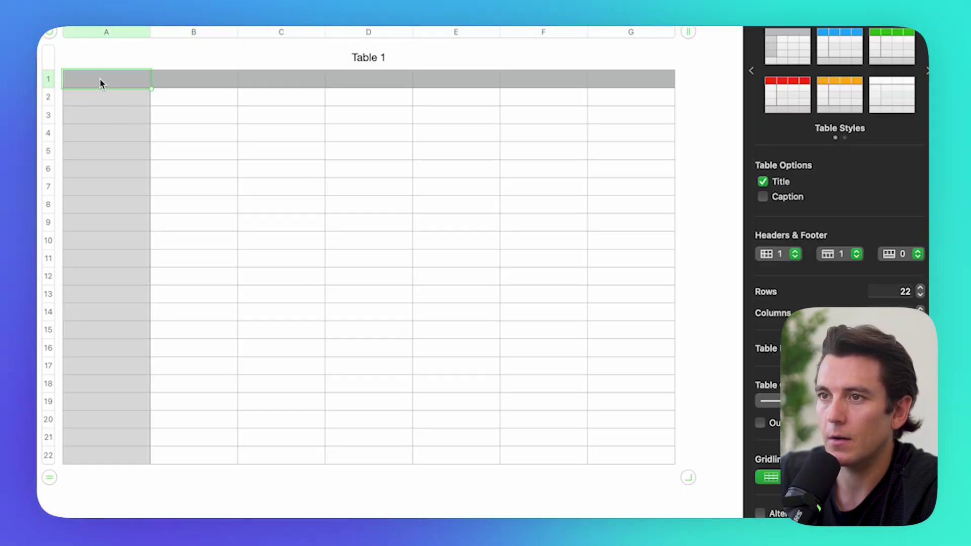
{"action": "key", "text": "super+v"}
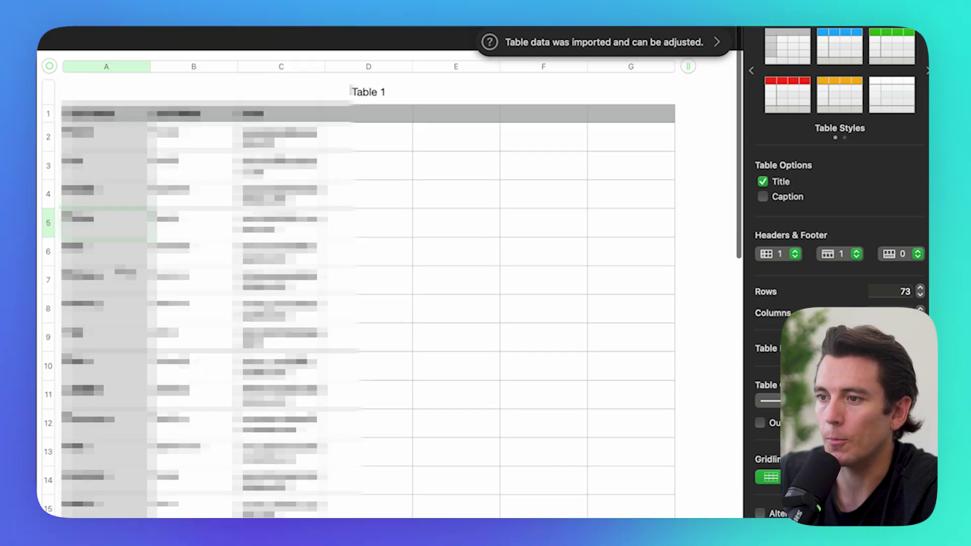
{"action": "scroll", "coordinate": [392, 293], "scroll_direction": "down", "scroll_amount": 1}
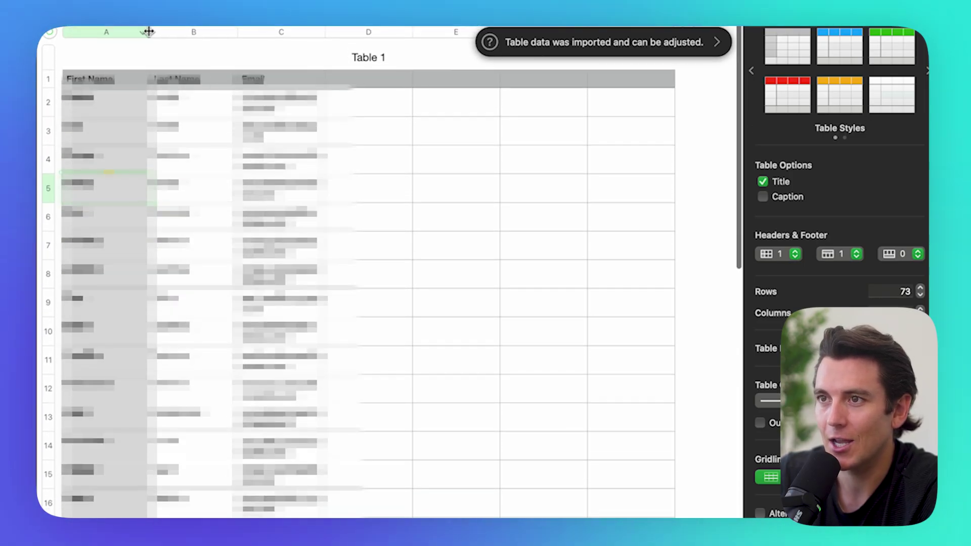
{"action": "left_click_drag", "start_coordinate": [148, 32], "coordinate": [179, 32]}
{"action": "scroll", "coordinate": [374, 283], "scroll_direction": "down", "scroll_amount": 15}
{"action": "scroll", "coordinate": [395, 218], "scroll_direction": "up", "scroll_amount": 15}
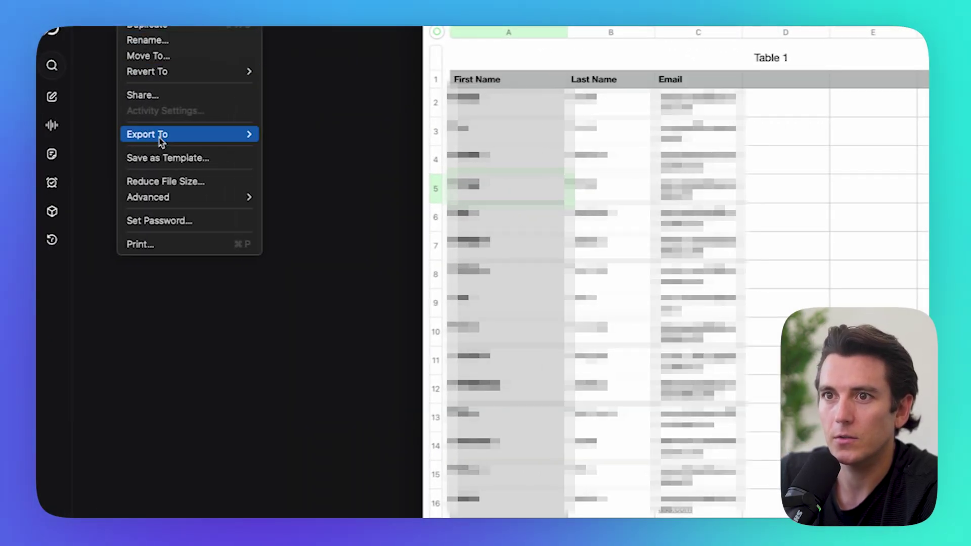
Step: Export the spreadsheet as CSV, naming it 'Real Esatte AGetn - Compose SE'
{"action": "mouse_move", "coordinate": [162, 138]}
{"action": "left_click", "coordinate": [286, 170]}
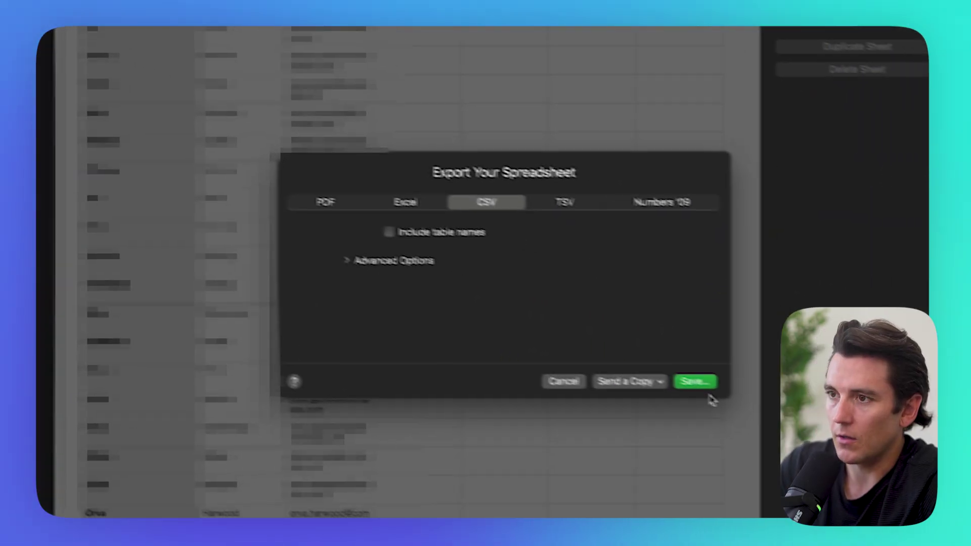
{"action": "left_click", "coordinate": [704, 384]}
{"action": "type", "text": "Real Esatte AGetn"}
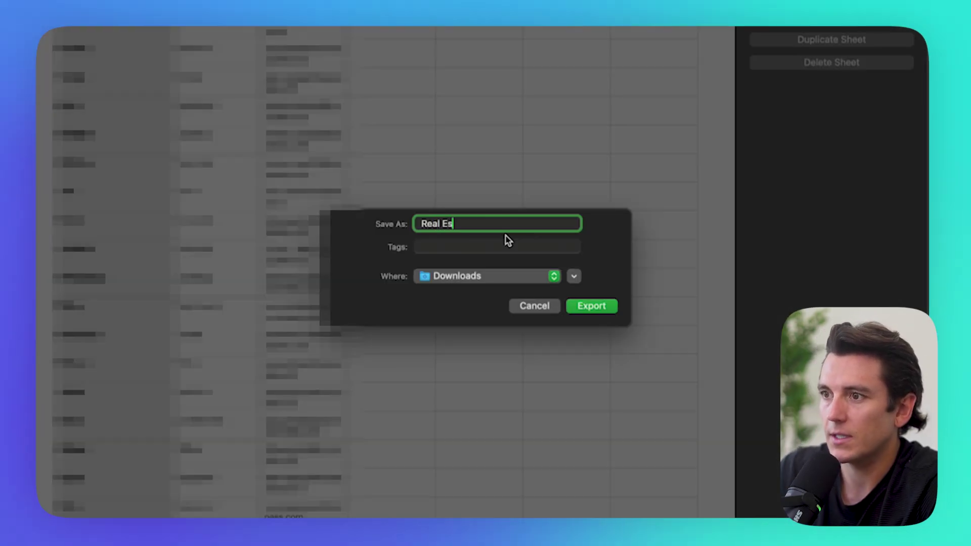
{"action": "type", "text": " - Compose SE"}
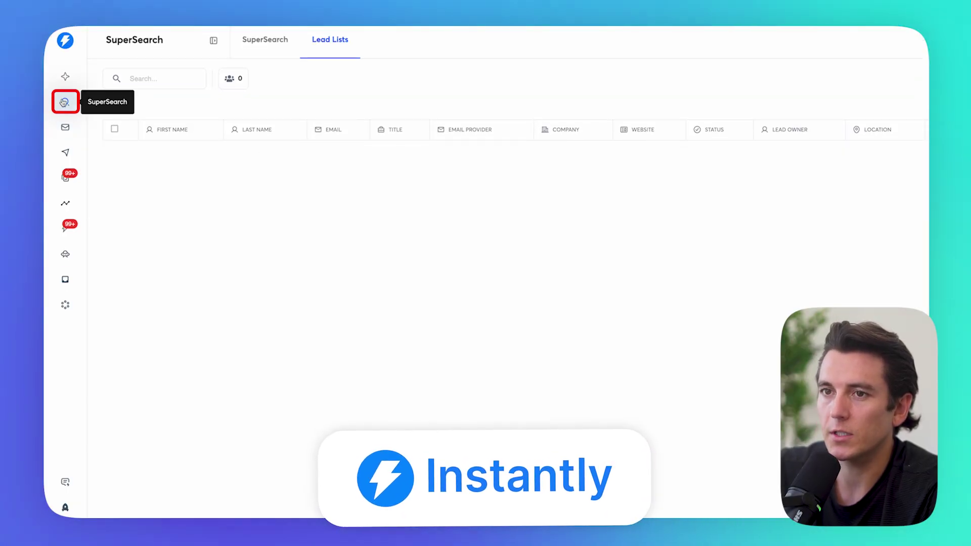
Step: Go to SuperSearch's Lead Lists and show the Actions menu for the empty list
{"action": "left_click", "coordinate": [64, 102]}
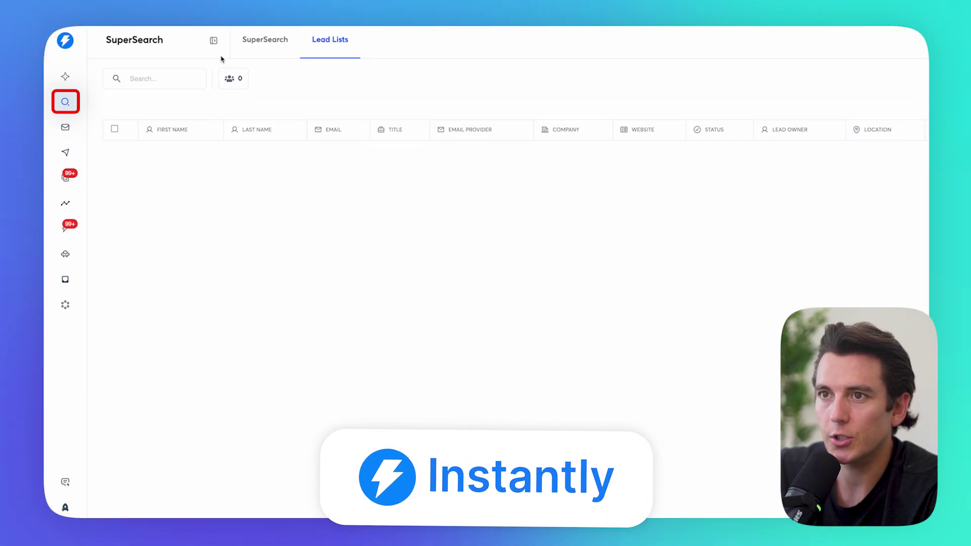
{"action": "left_click", "coordinate": [338, 50]}
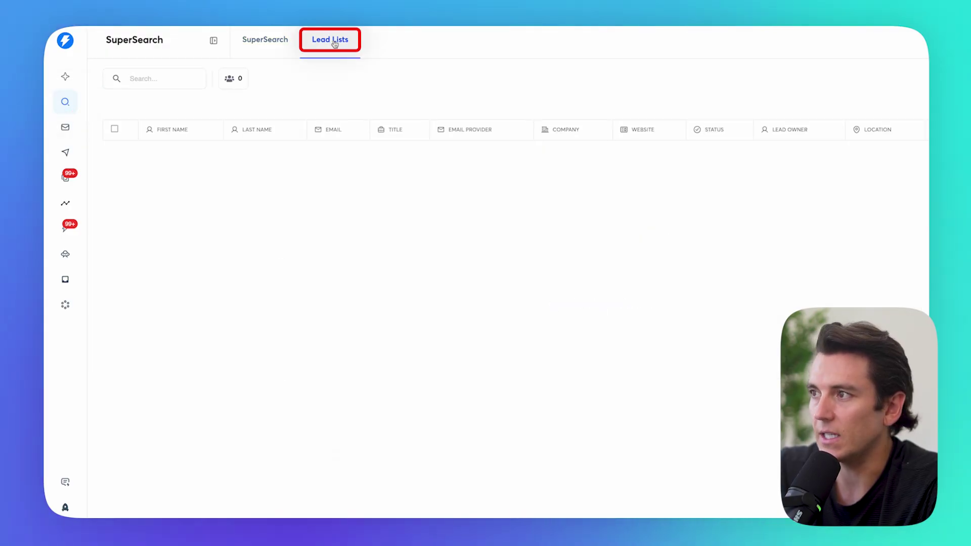
{"action": "left_click", "coordinate": [874, 78]}
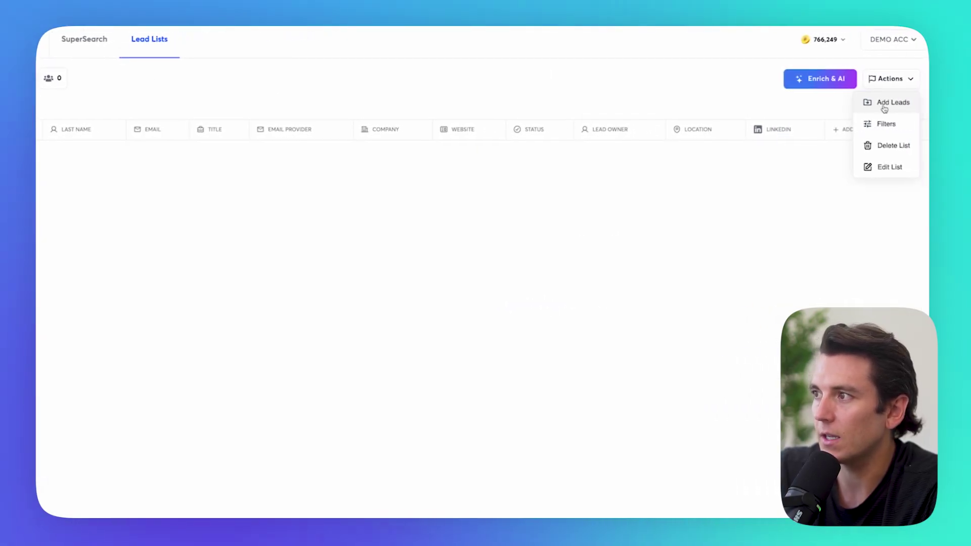
Step: Choose 'Real Esate Agents - Compass SD.csv' from Documents for a CSV lead import
{"action": "left_click", "coordinate": [884, 104]}
{"action": "left_click", "coordinate": [461, 119]}
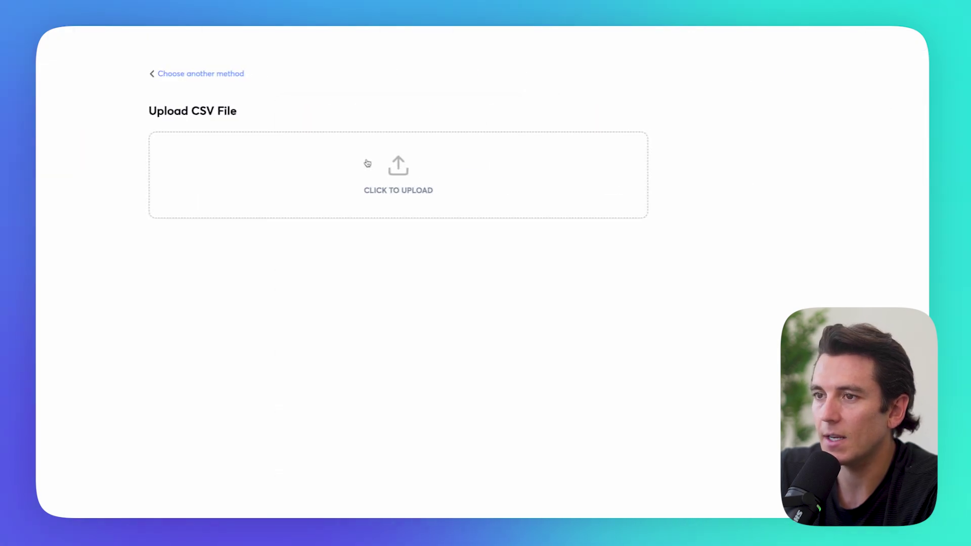
{"action": "left_click", "coordinate": [388, 211]}
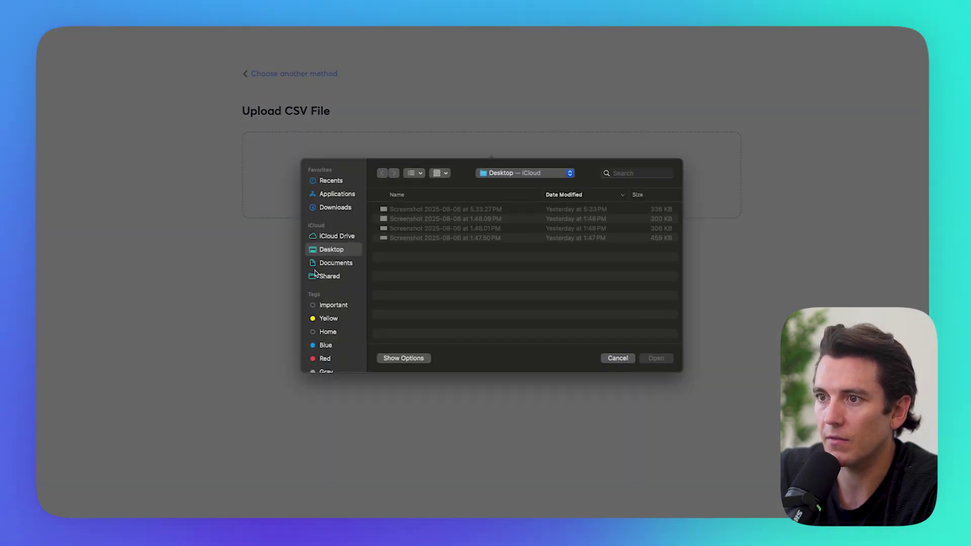
{"action": "left_click", "coordinate": [334, 255]}
{"action": "scroll", "coordinate": [525, 273], "scroll_direction": "down", "scroll_amount": 3}
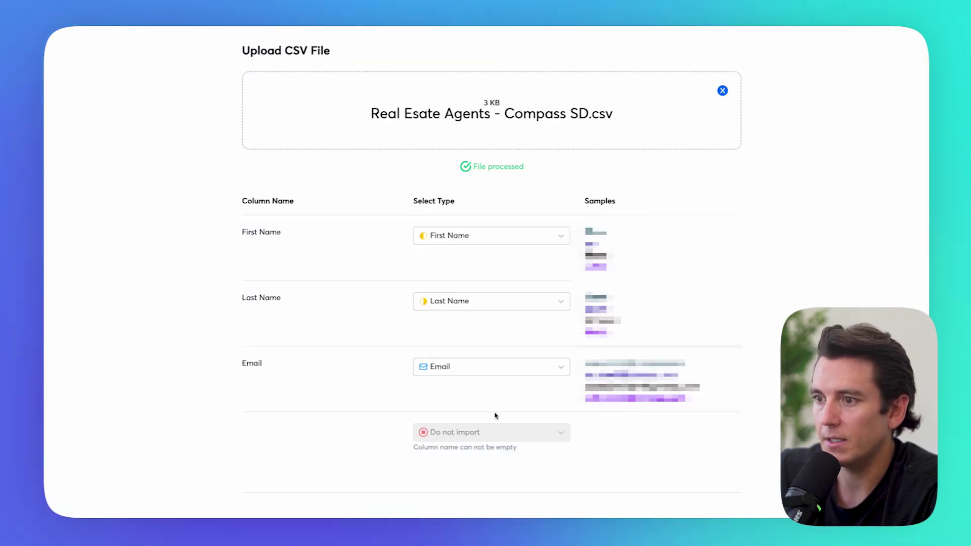
{"action": "scroll", "coordinate": [494, 415], "scroll_direction": "down", "scroll_amount": 4}
Step: Turn on Verify leads and upload all 72 detected leads
{"action": "left_click", "coordinate": [348, 391]}
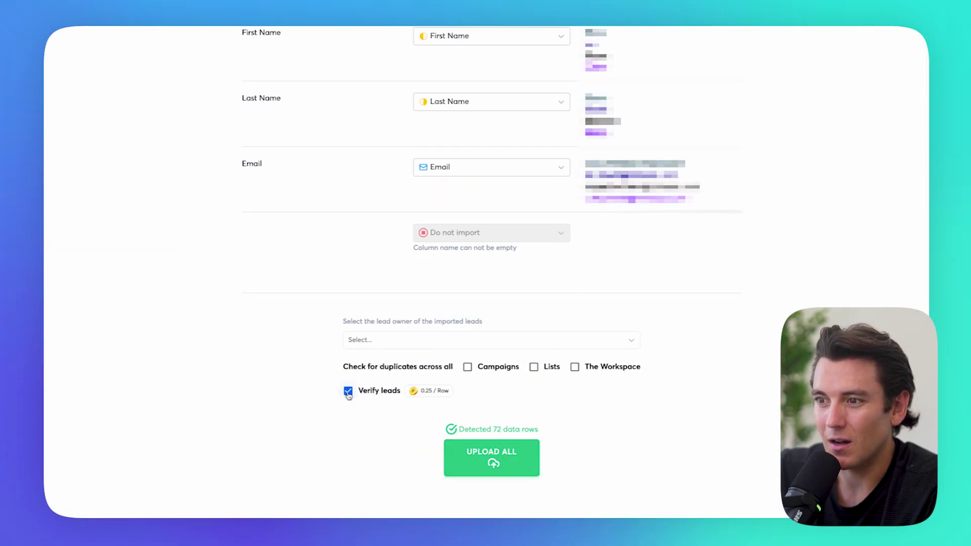
{"action": "scroll", "coordinate": [357, 401], "scroll_direction": "up", "scroll_amount": 4}
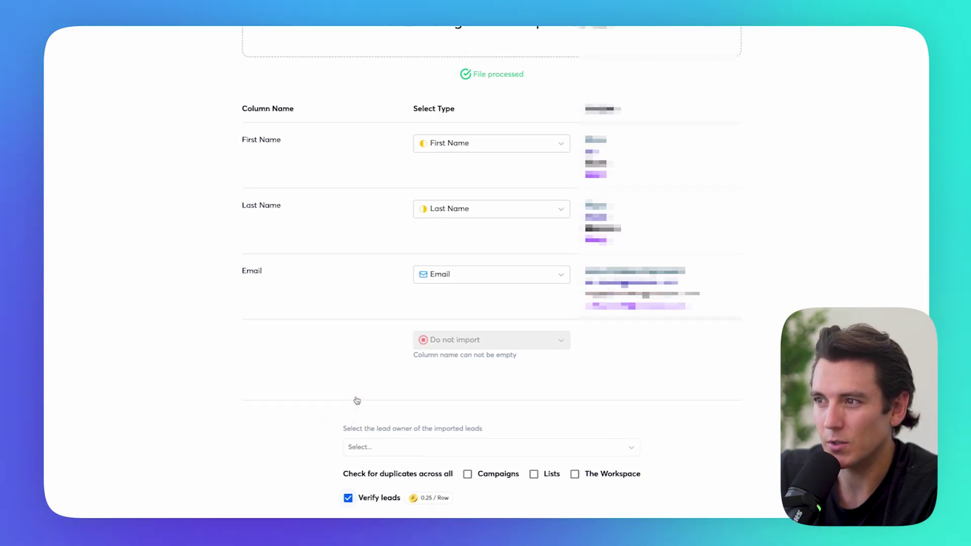
{"action": "scroll", "coordinate": [596, 392], "scroll_direction": "down", "scroll_amount": 4}
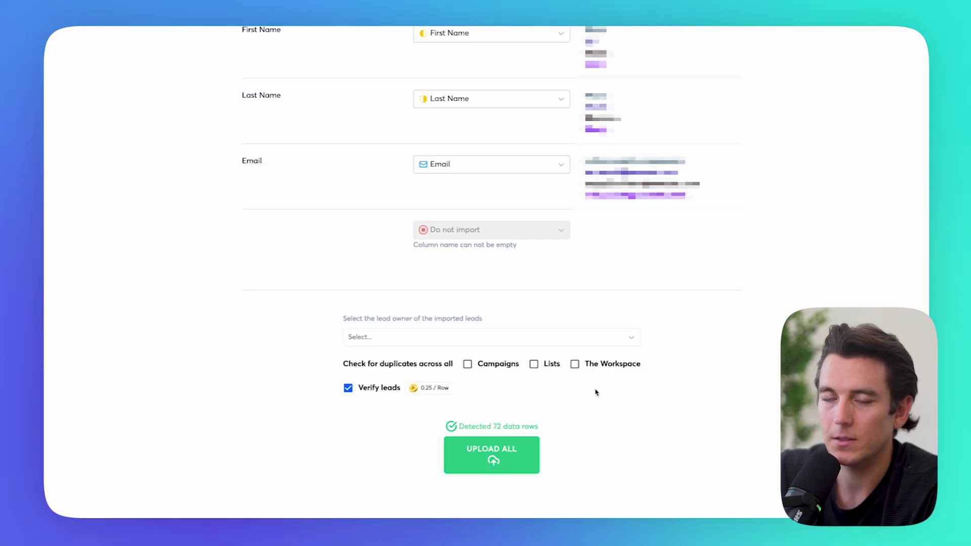
{"action": "left_click", "coordinate": [492, 454]}
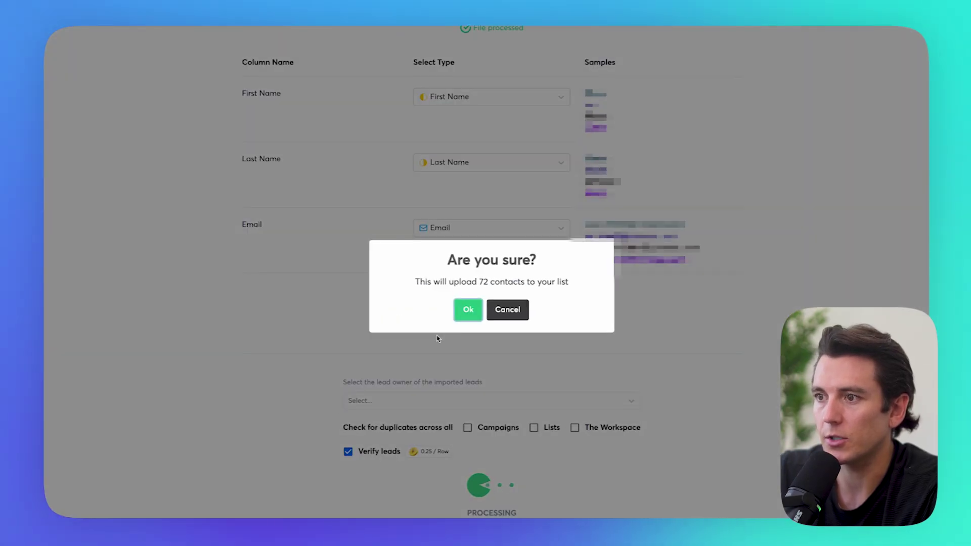
{"action": "left_click", "coordinate": [464, 310]}
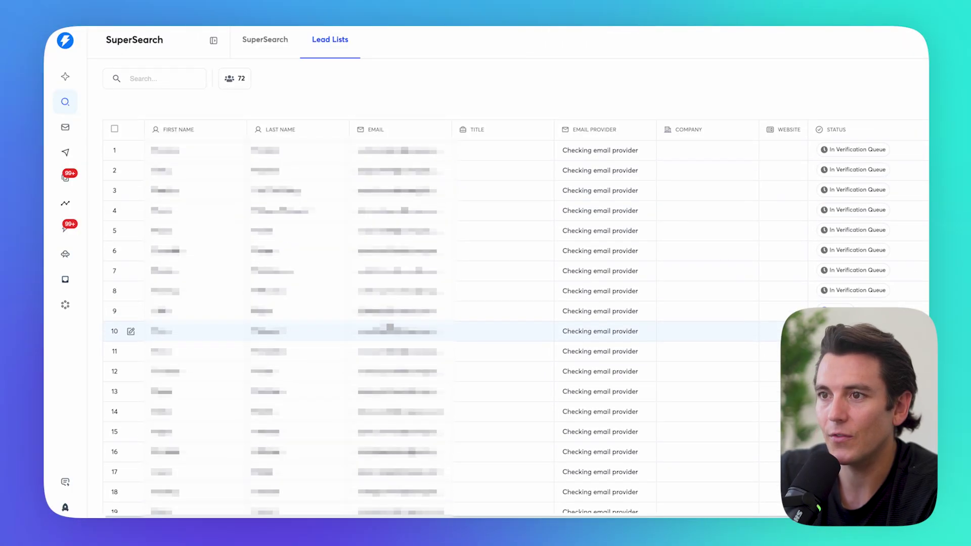
Step: Scroll to the table's right end and add a new Use AI column
{"action": "scroll", "coordinate": [390, 327], "scroll_direction": "right", "scroll_amount": 4}
{"action": "scroll", "coordinate": [389, 326], "scroll_direction": "right", "scroll_amount": 4}
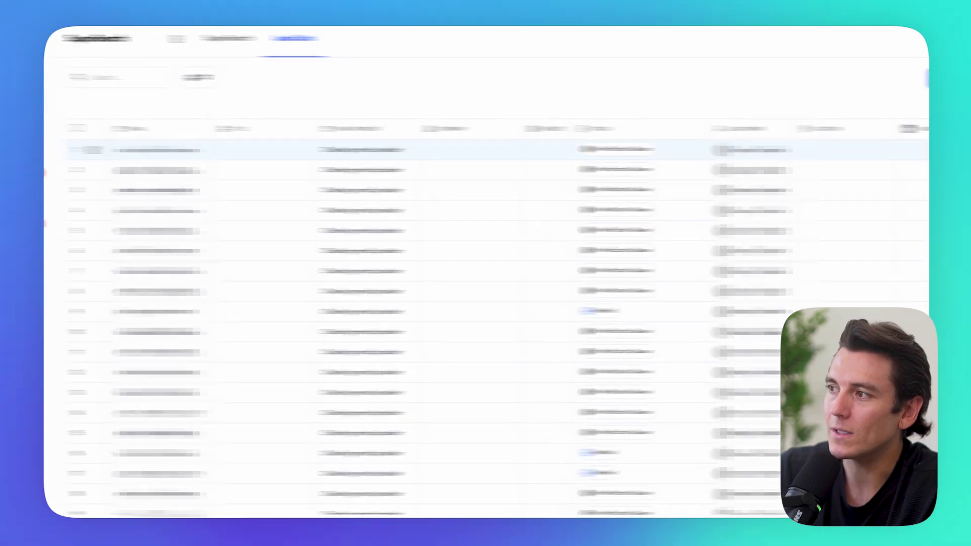
{"action": "scroll", "coordinate": [857, 134], "scroll_direction": "right", "scroll_amount": 5}
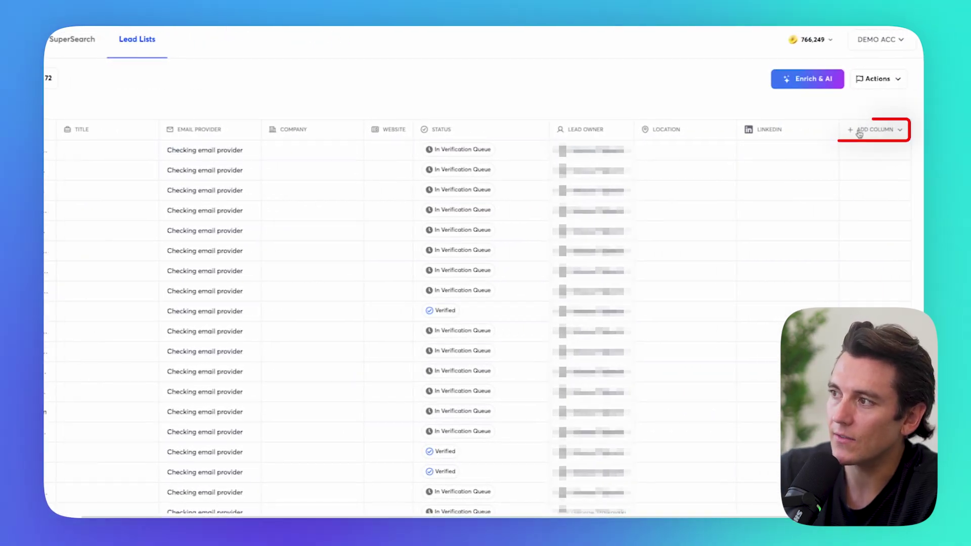
{"action": "left_click", "coordinate": [857, 133]}
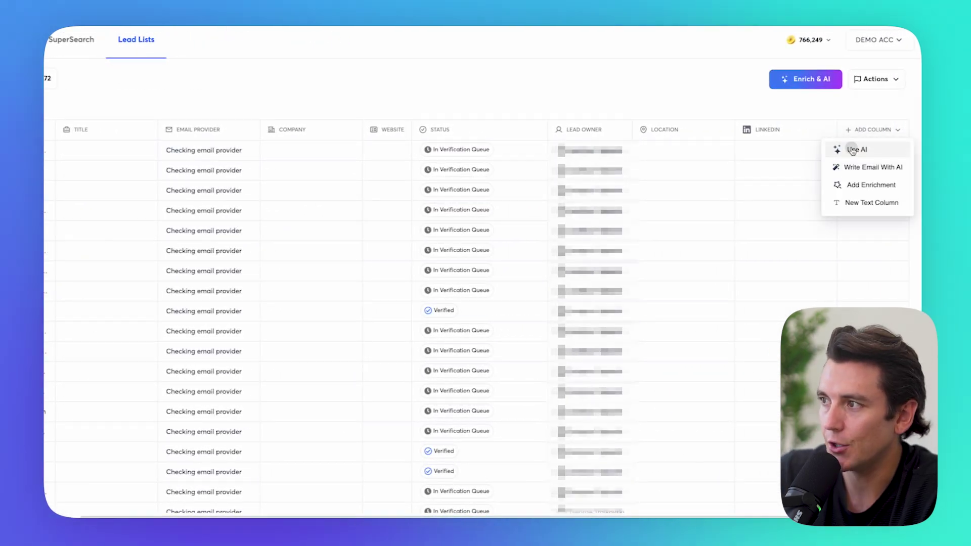
{"action": "left_click", "coordinate": [839, 148]}
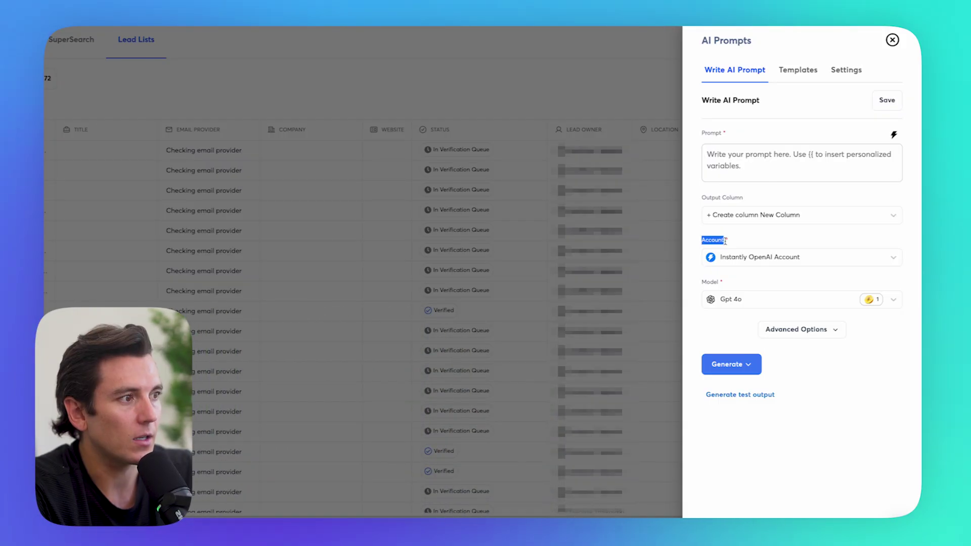
Step: Set the AI column to Instantly xAI Account with Grok 4, then reveal Notion's Step 4 prompt
{"action": "left_click", "coordinate": [729, 255]}
{"action": "left_click", "coordinate": [745, 336]}
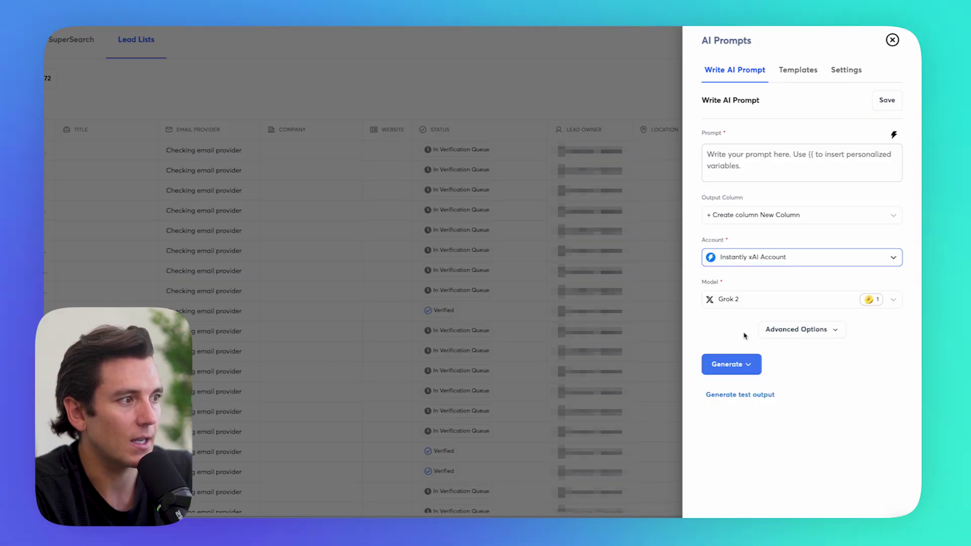
{"action": "left_click", "coordinate": [736, 300]}
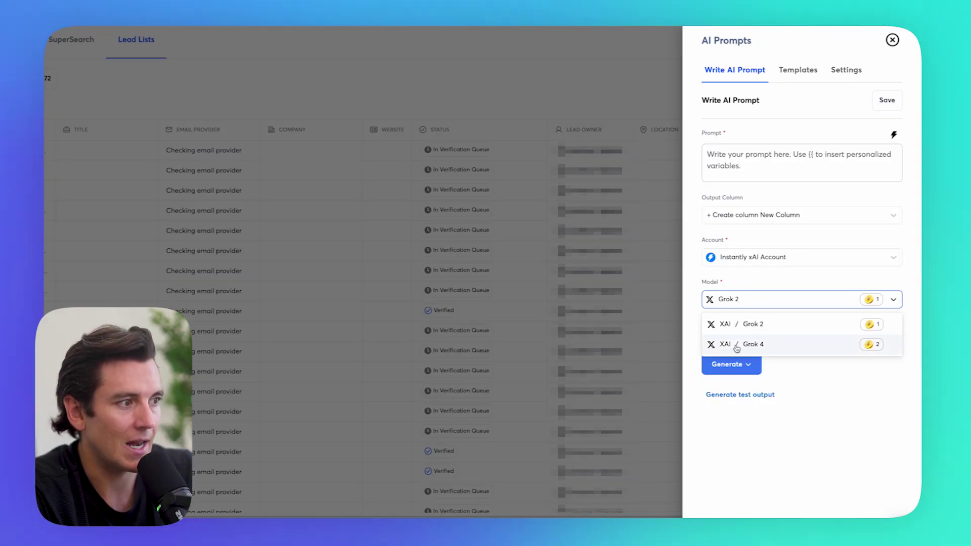
{"action": "left_click", "coordinate": [770, 349]}
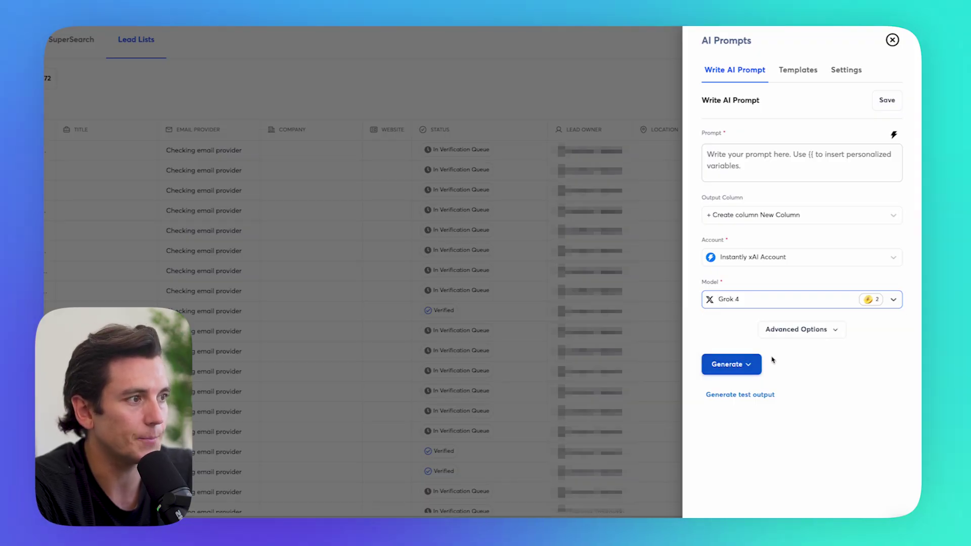
{"action": "left_click", "coordinate": [724, 153]}
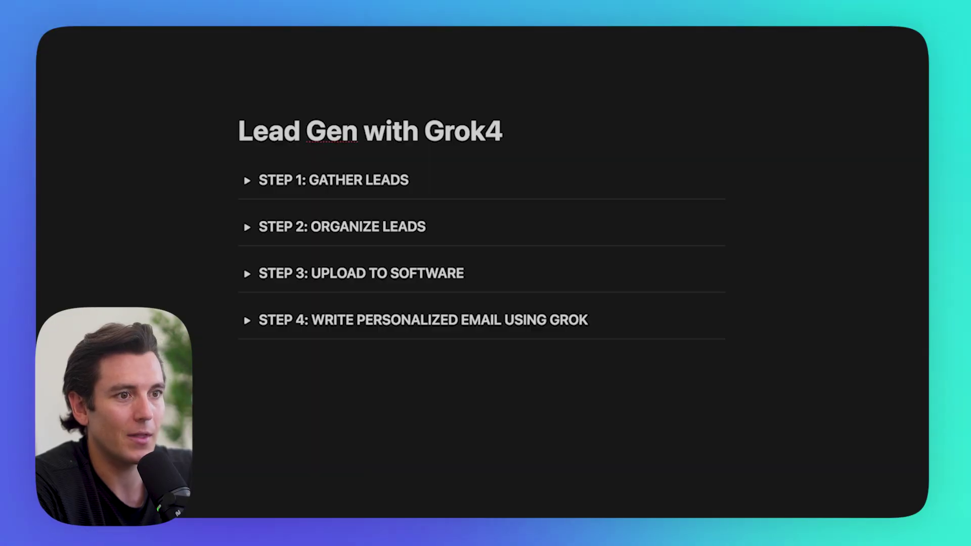
{"action": "left_click", "coordinate": [246, 321]}
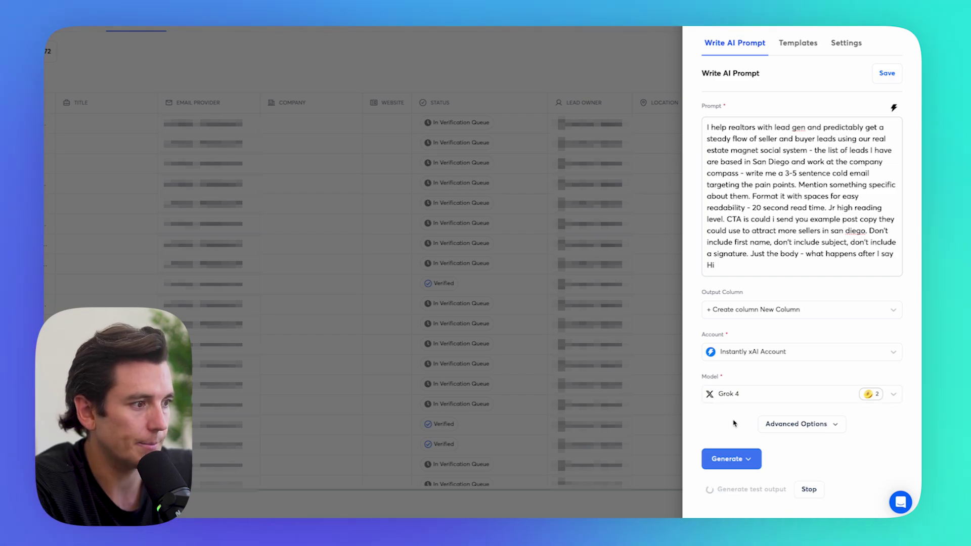
Step: Edit the prompt CTA to cite 5 Instagram posts behind over 4,000,000 in GCI this year
{"action": "scroll", "coordinate": [749, 420], "scroll_direction": "down", "scroll_amount": 3}
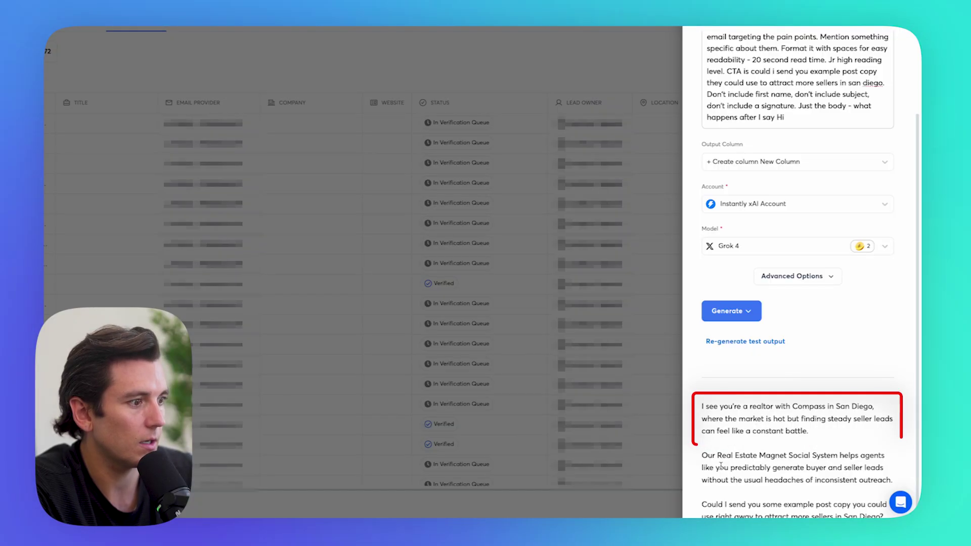
{"action": "scroll", "coordinate": [799, 364], "scroll_direction": "up", "scroll_amount": 2}
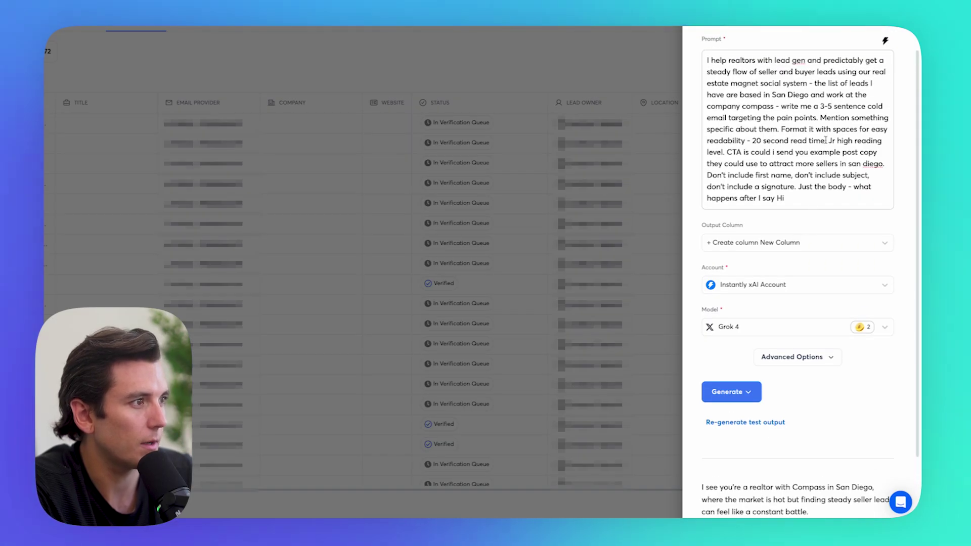
{"action": "scroll", "coordinate": [825, 140], "scroll_direction": "up", "scroll_amount": 1}
{"action": "double_click", "coordinate": [829, 189]}
{"action": "type", "text": "5"}
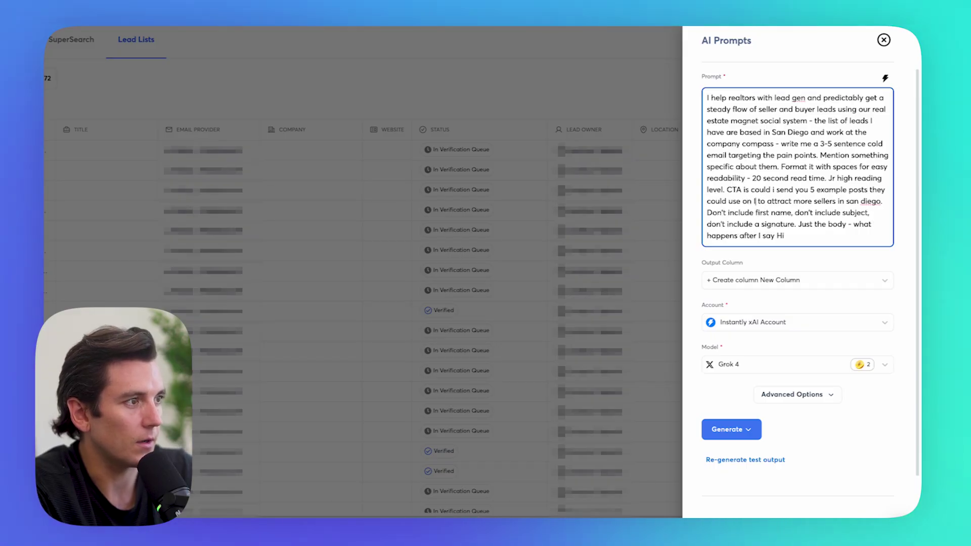
{"action": "type", "text": "Instagram"}
{"action": "left_click", "coordinate": [741, 212]}
{"action": "type", "text": "- they're the same ones res"}
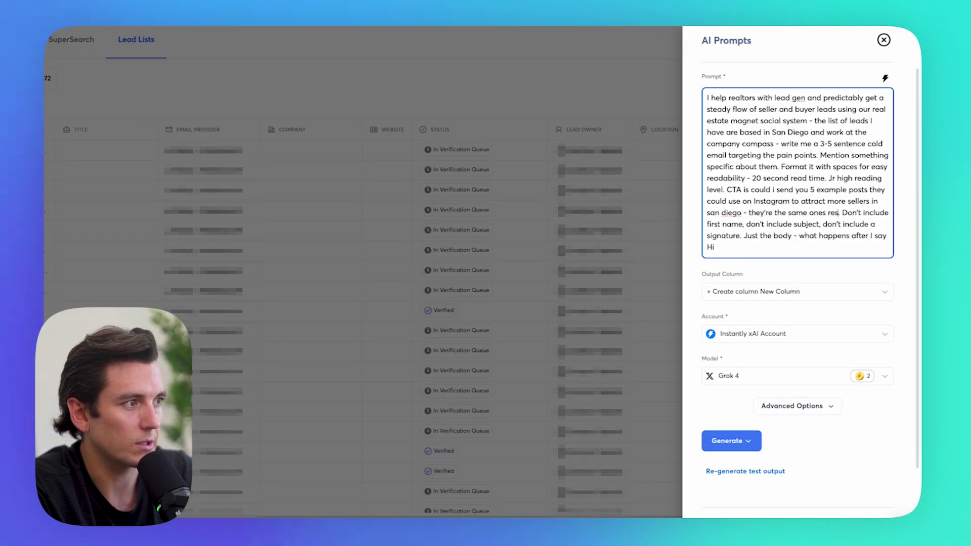
{"action": "type", "text": "ponsible"}
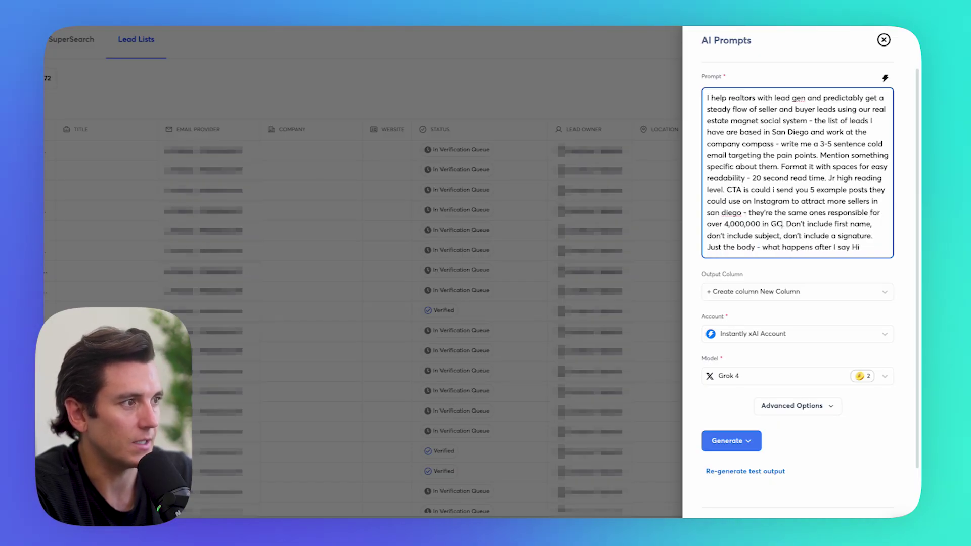
{"action": "type", "text": " for over 4,000,000 in GCI this year alone"}
{"action": "scroll", "coordinate": [764, 318], "scroll_direction": "up", "scroll_amount": 2}
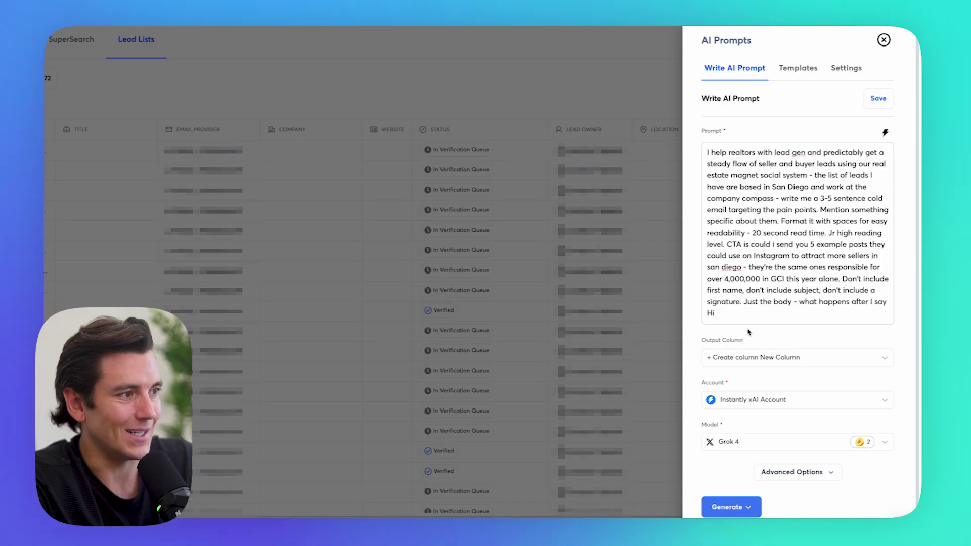
{"action": "scroll", "coordinate": [747, 363], "scroll_direction": "down", "scroll_amount": 3}
Step: Enrich all leads in the list with the Grok 4 email, then go to Campaigns
{"action": "left_click", "coordinate": [748, 393]}
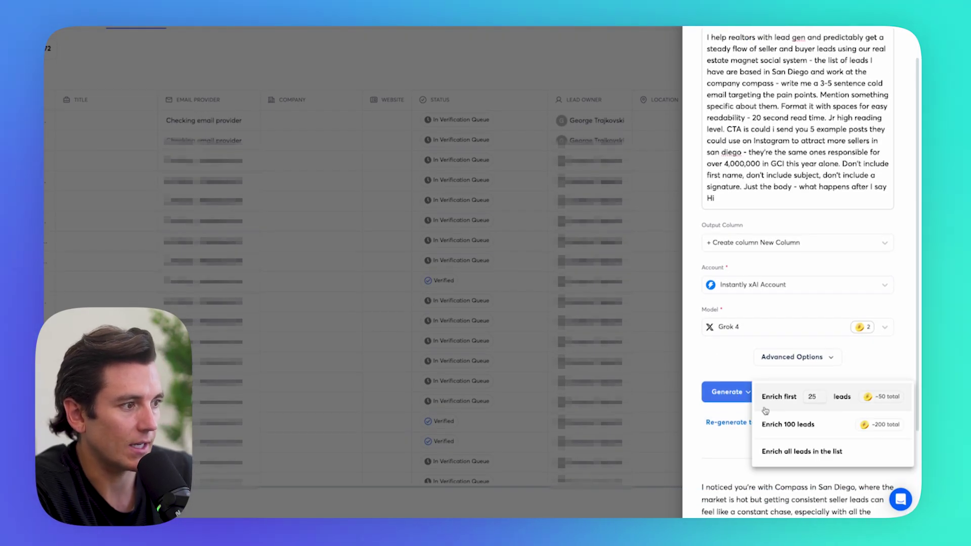
{"action": "left_click", "coordinate": [800, 452]}
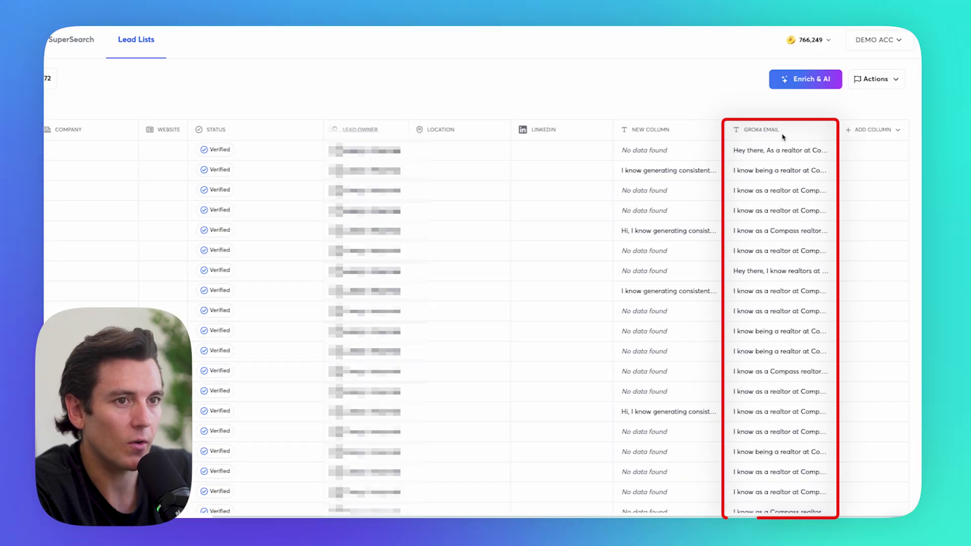
{"action": "left_click", "coordinate": [63, 154]}
Step: Create a campaign named 'Grok4 Test - Real Esate' and return to the lead table
{"action": "left_click", "coordinate": [903, 90]}
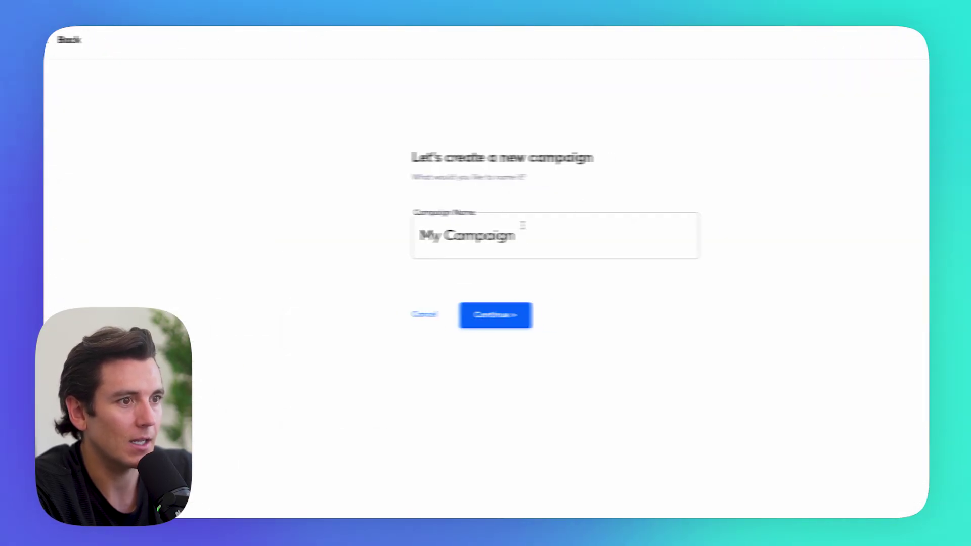
{"action": "triple_click", "coordinate": [463, 236]}
{"action": "type", "text": "Grok4 Test "}
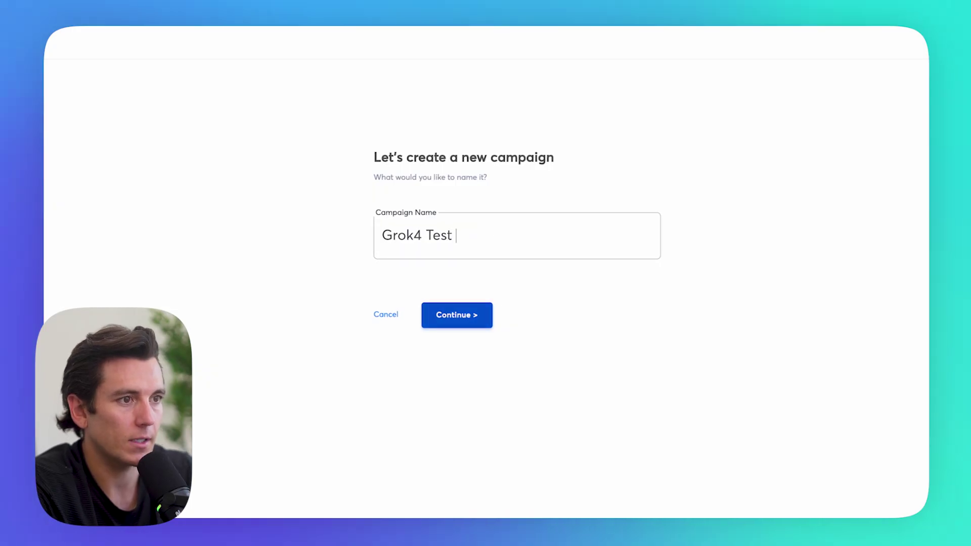
{"action": "type", "text": "- Real Esate"}
{"action": "key", "text": "Return"}
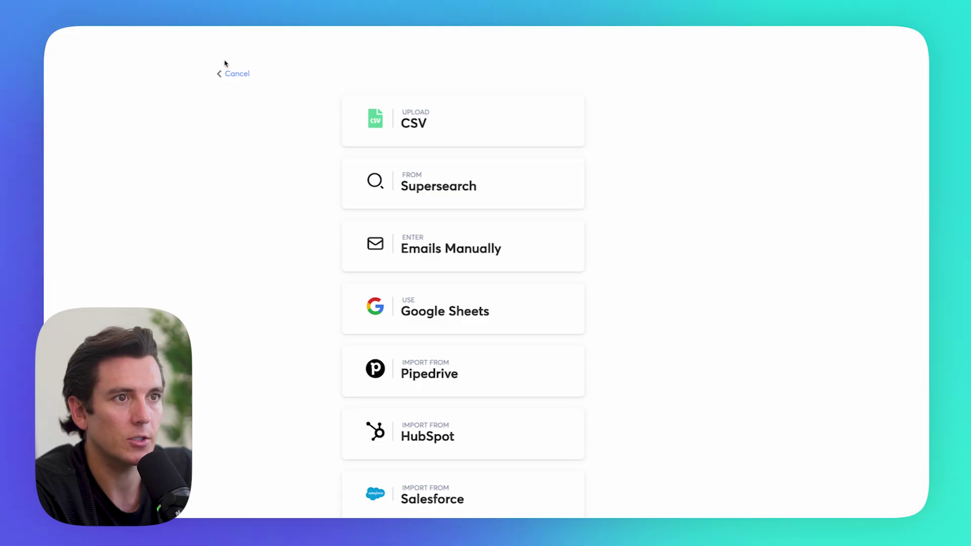
{"action": "left_click", "coordinate": [229, 71]}
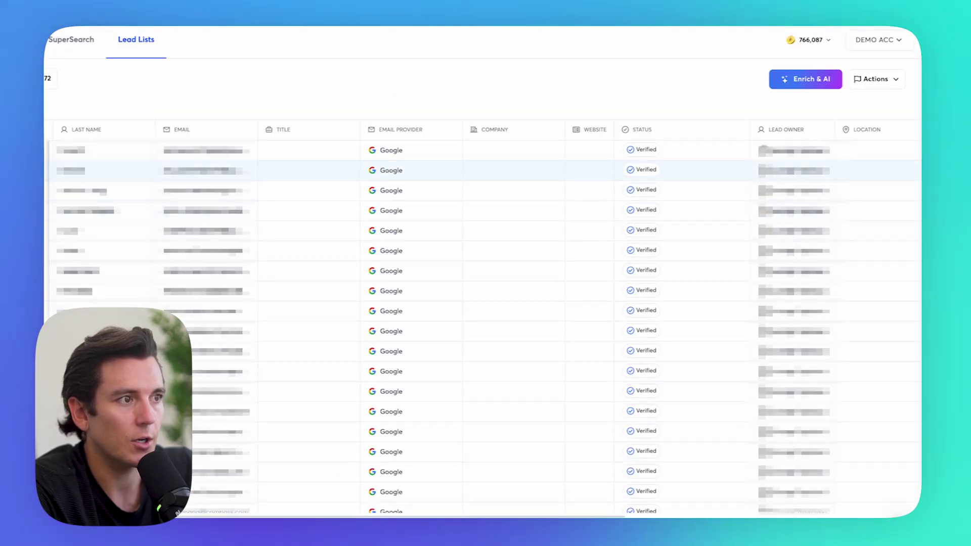
{"action": "scroll", "coordinate": [798, 129], "scroll_direction": "right", "scroll_amount": 3}
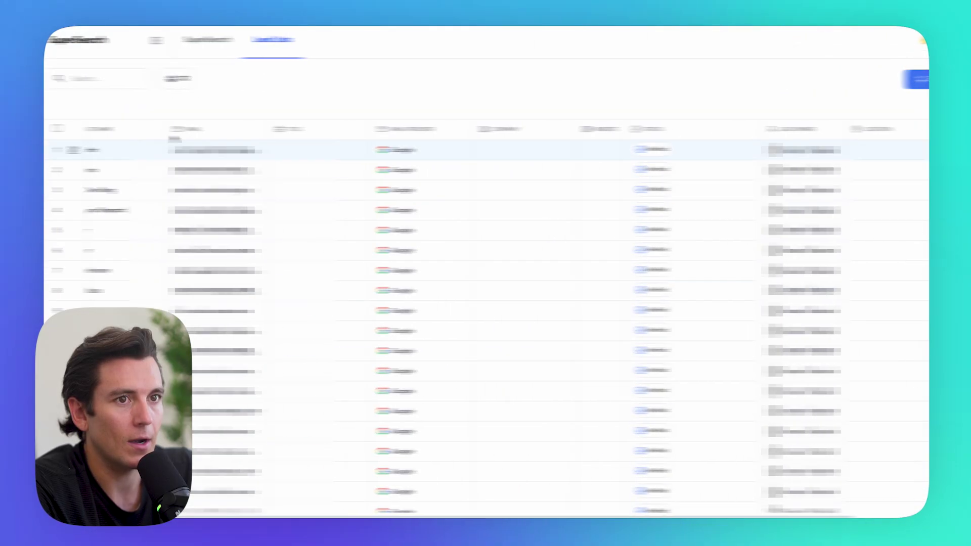
Step: Select all 72 leads and move them into the Grok4 Test - Real Esate campaign
{"action": "left_click", "coordinate": [110, 128]}
{"action": "left_click", "coordinate": [128, 148]}
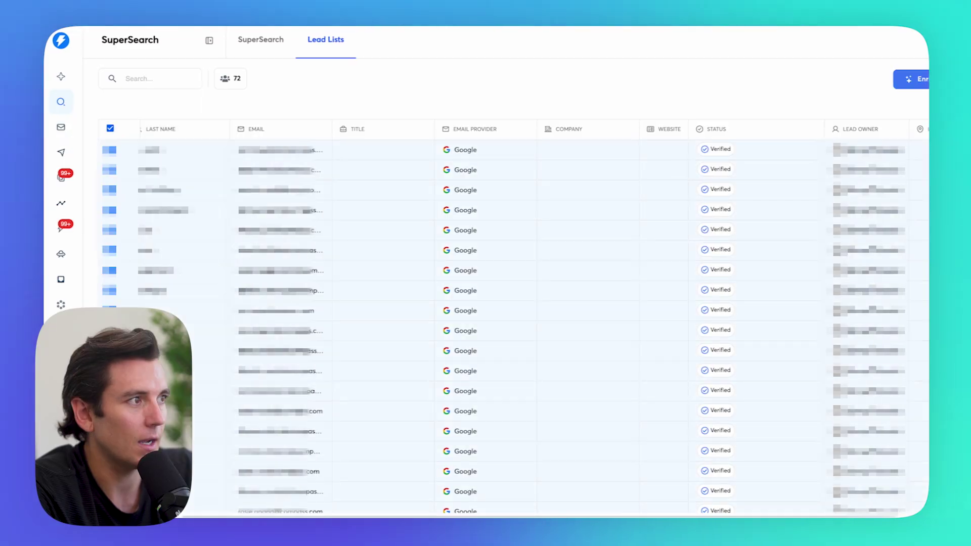
{"action": "left_click", "coordinate": [877, 79]}
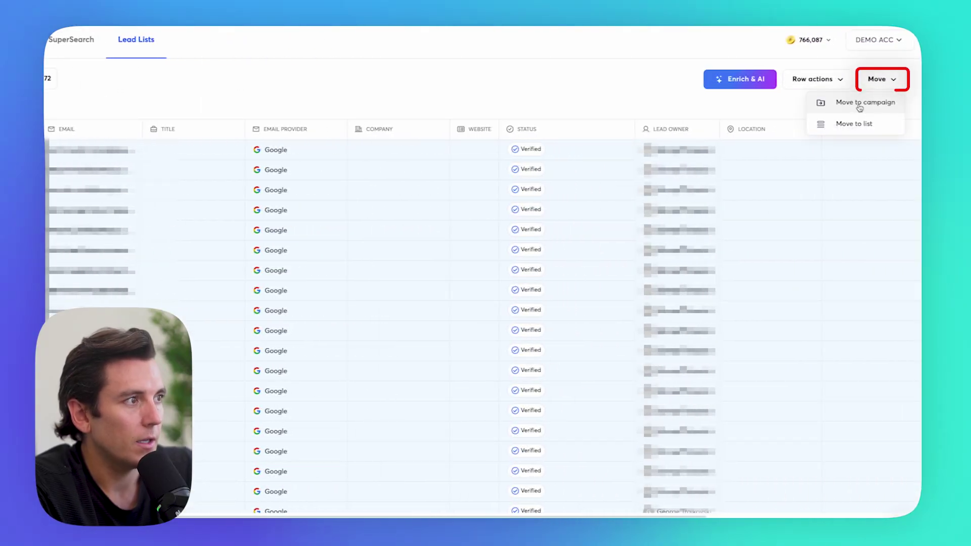
{"action": "left_click", "coordinate": [860, 108]}
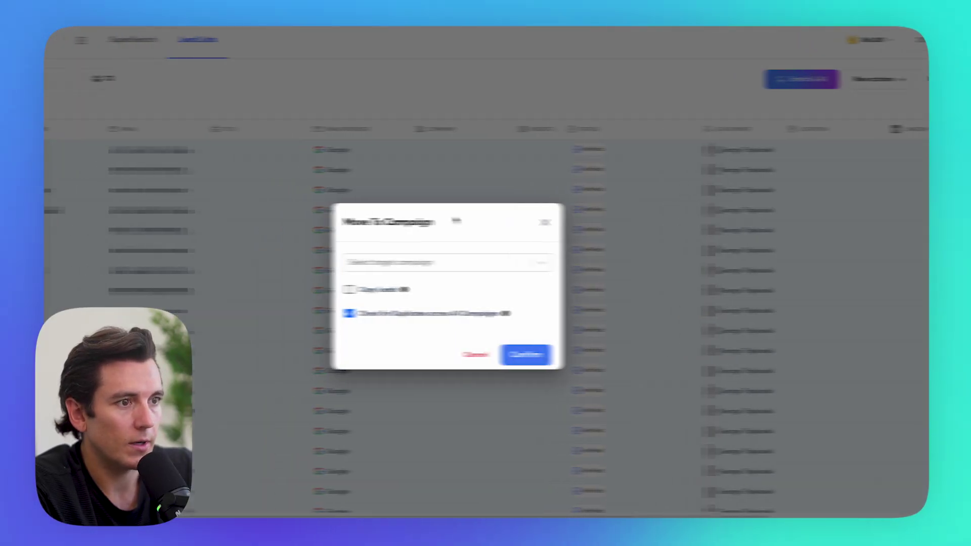
{"action": "left_click", "coordinate": [452, 264]}
{"action": "left_click", "coordinate": [413, 309]}
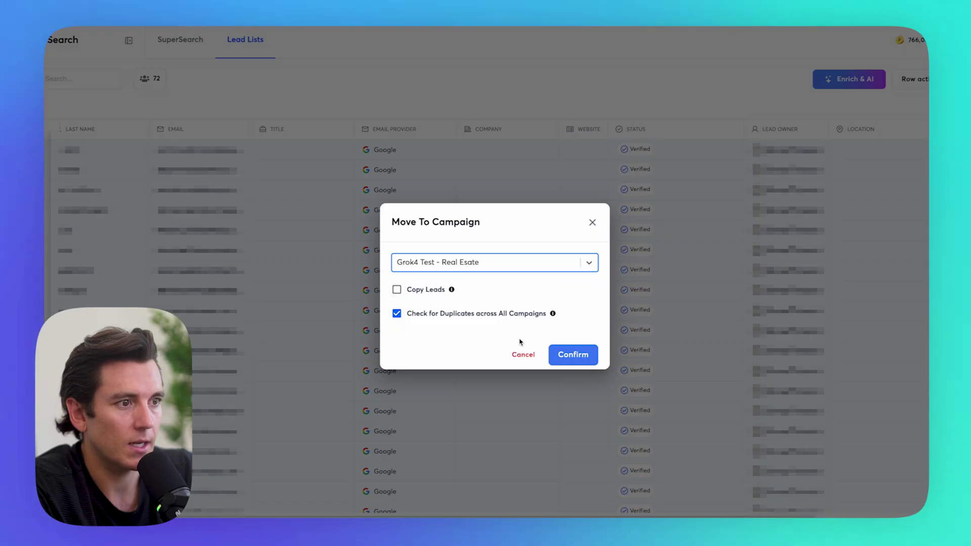
{"action": "left_click", "coordinate": [569, 355]}
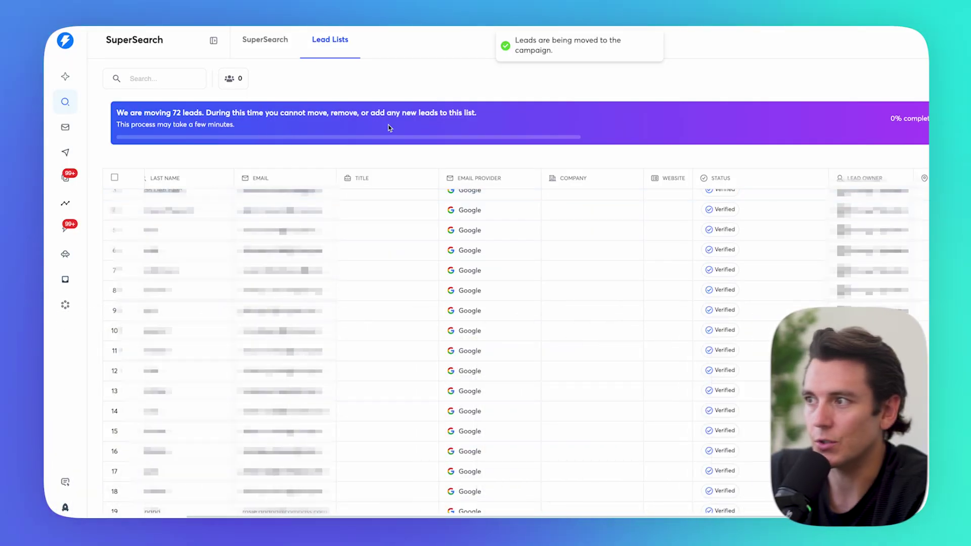
Step: Open the Grok4 Test - Real Esate campaign's Leads tab
{"action": "left_click", "coordinate": [65, 151]}
{"action": "left_click", "coordinate": [353, 165]}
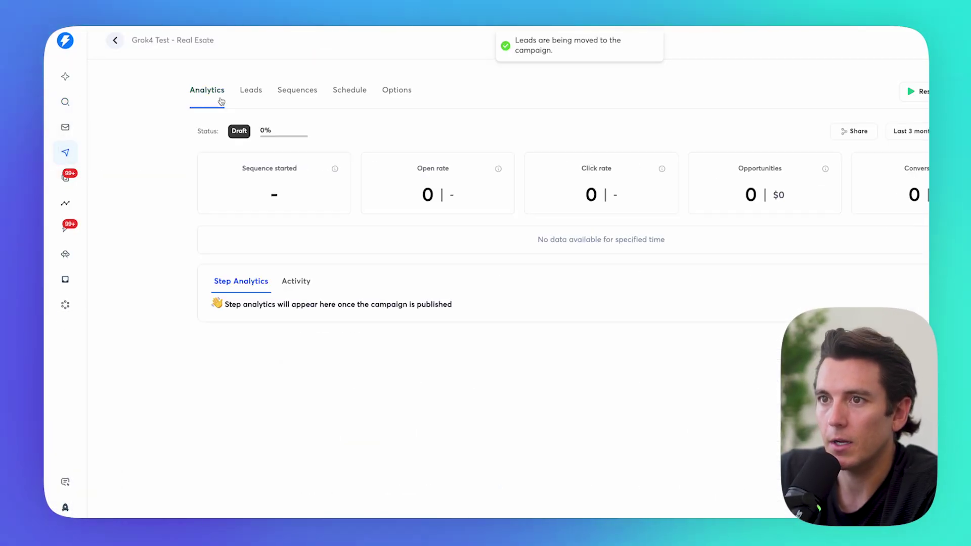
{"action": "left_click", "coordinate": [250, 93]}
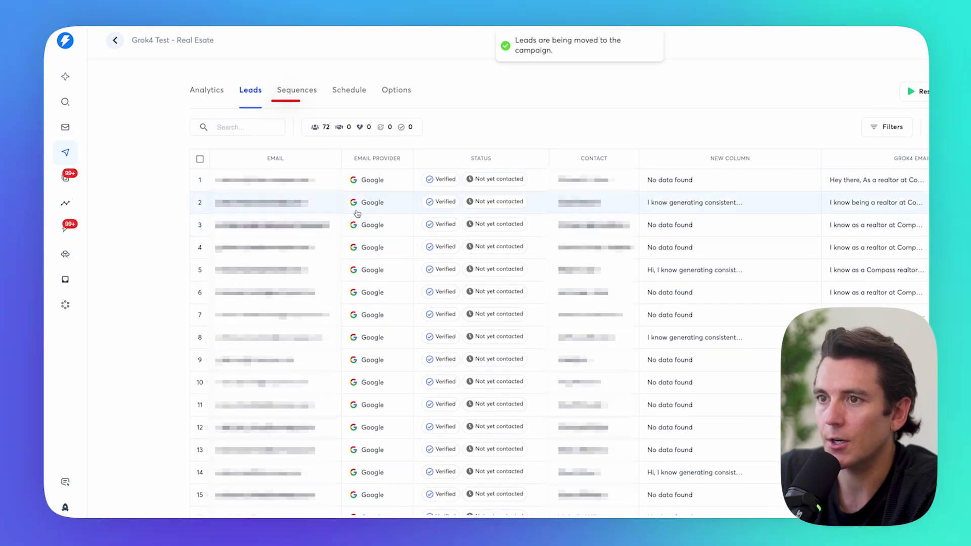
Step: Set the Step 1 email subject to 'Hi {{firstName}}'
{"action": "left_click", "coordinate": [297, 93]}
{"action": "left_click", "coordinate": [365, 123]}
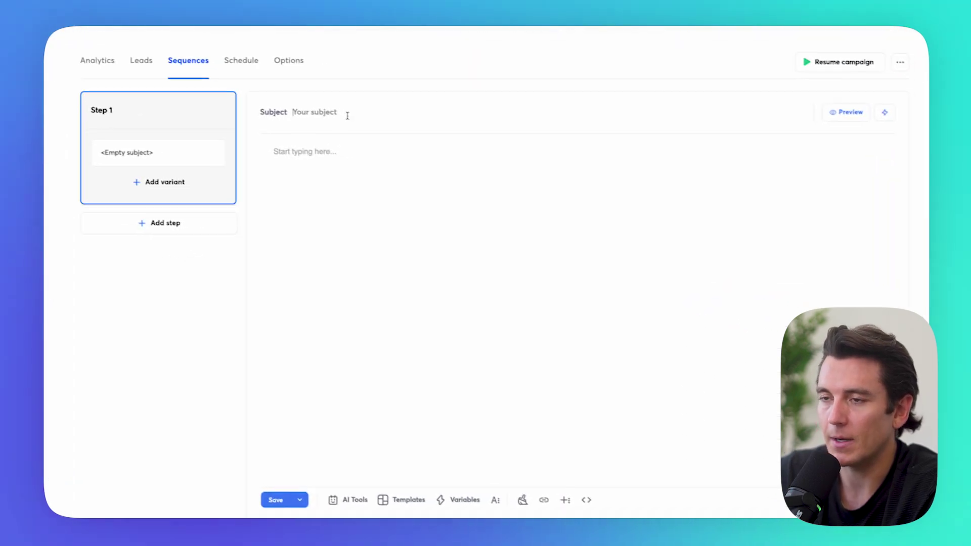
{"action": "type", "text": "Hi "}
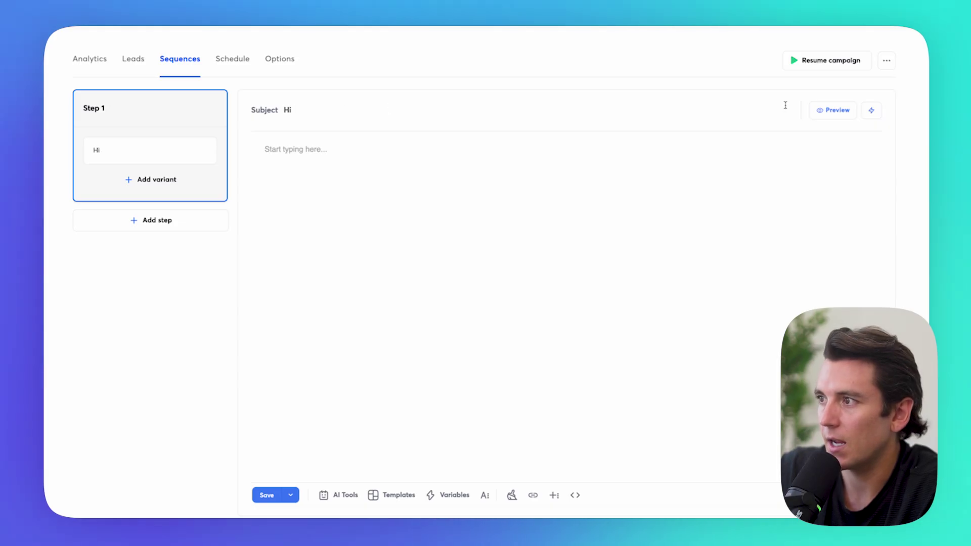
{"action": "type", "text": "{{firstName}}"}
Step: Insert {{Grok4 Email}} as the body, check the preview, and add a sign-off name
{"action": "left_click", "coordinate": [423, 321]}
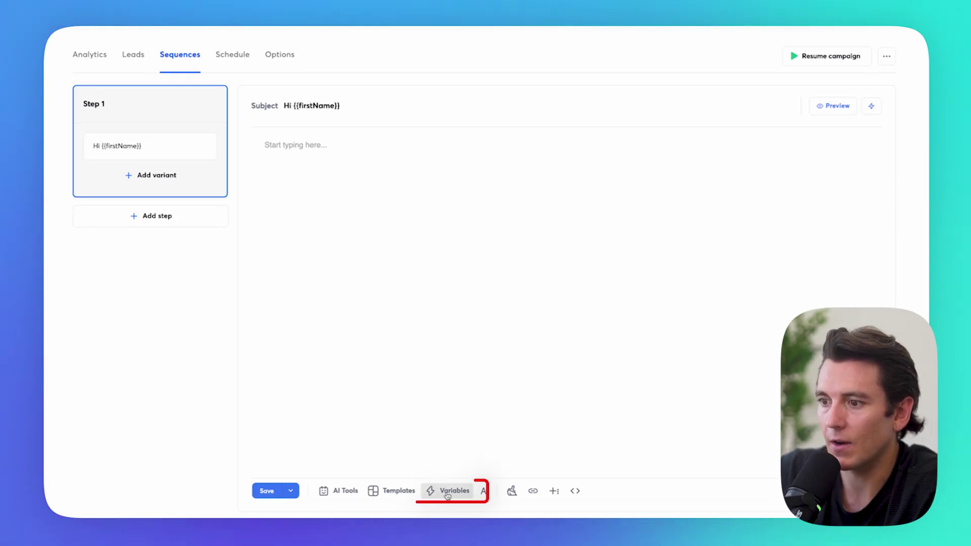
{"action": "left_click", "coordinate": [447, 493]}
{"action": "left_click", "coordinate": [309, 287]}
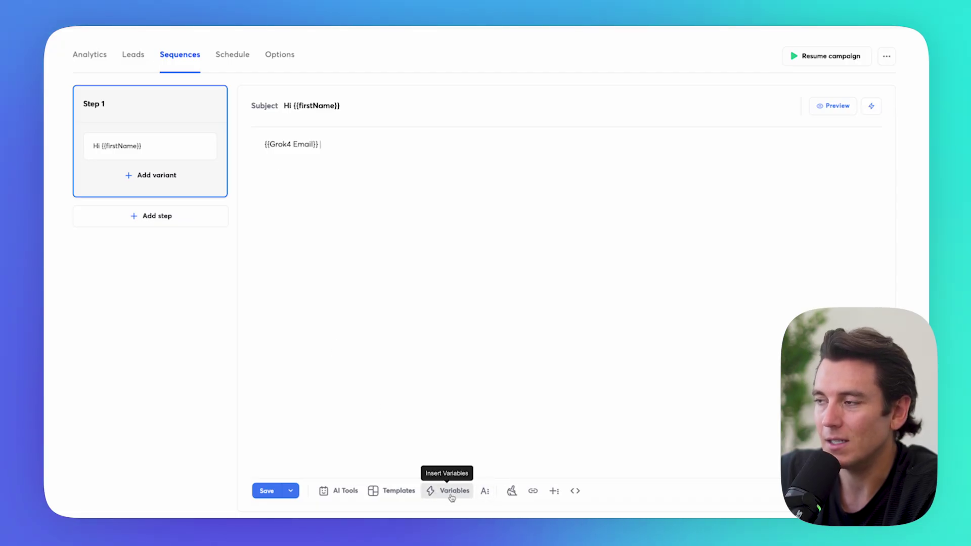
{"action": "left_click", "coordinate": [833, 106]}
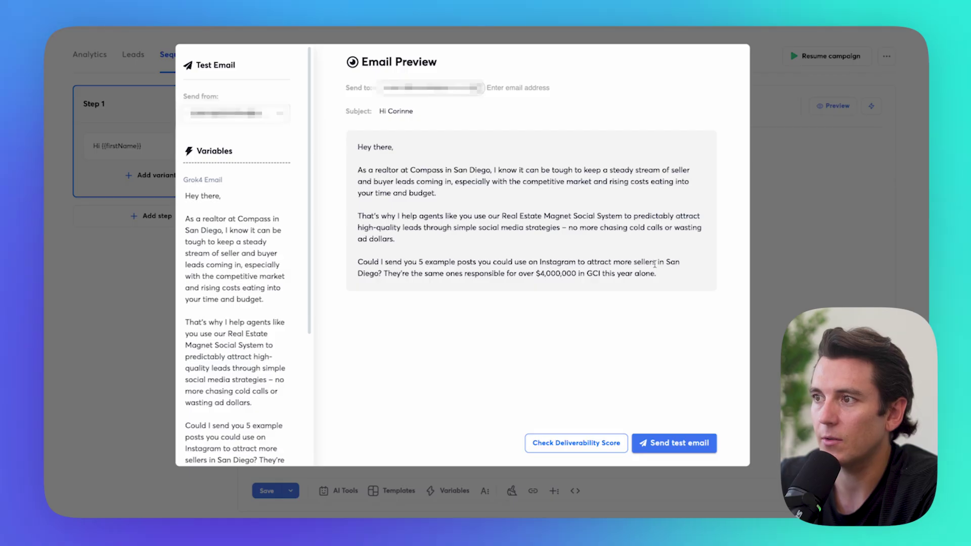
{"action": "left_click", "coordinate": [787, 241]}
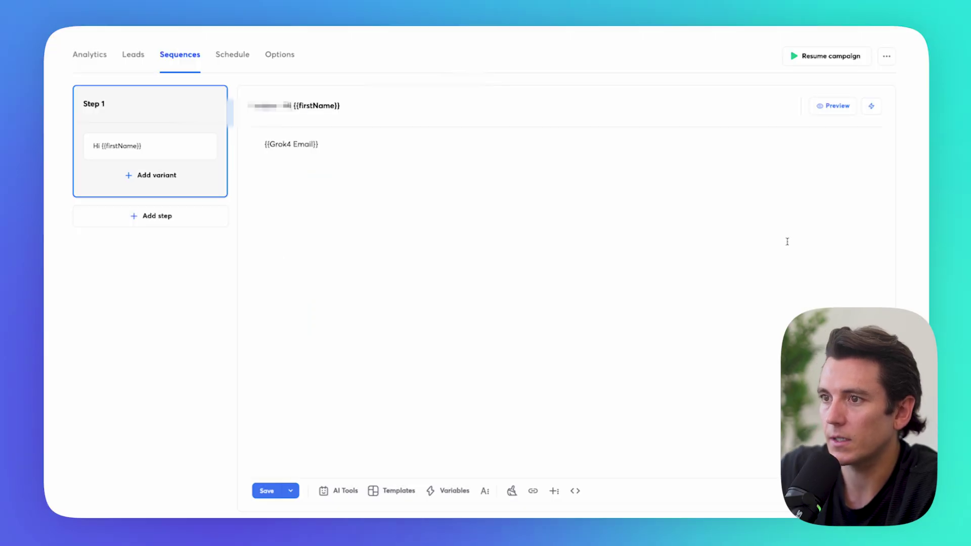
{"action": "type", "text": "Austin Schneider"}
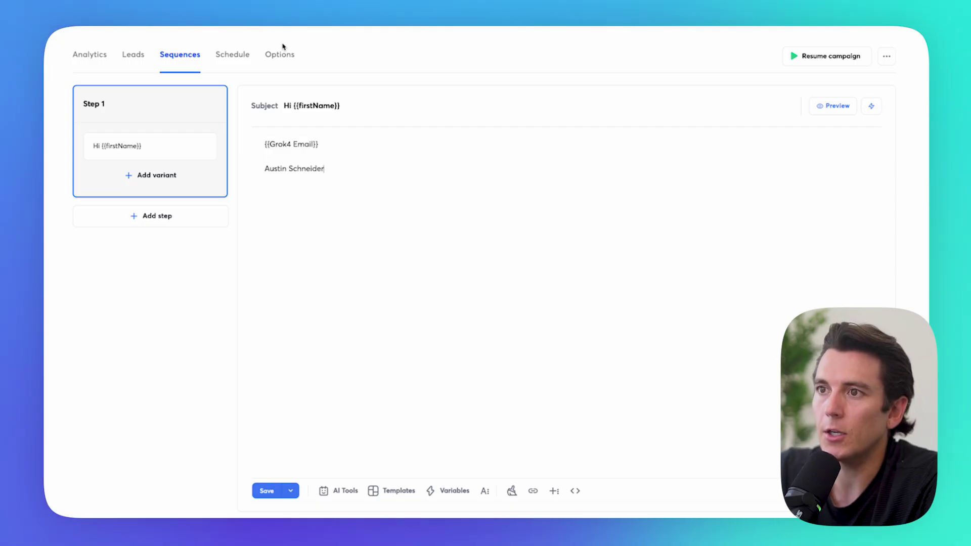
Step: Show the campaign Options page with accounts, tracking and the 30-per-day limit
{"action": "left_click", "coordinate": [281, 52]}
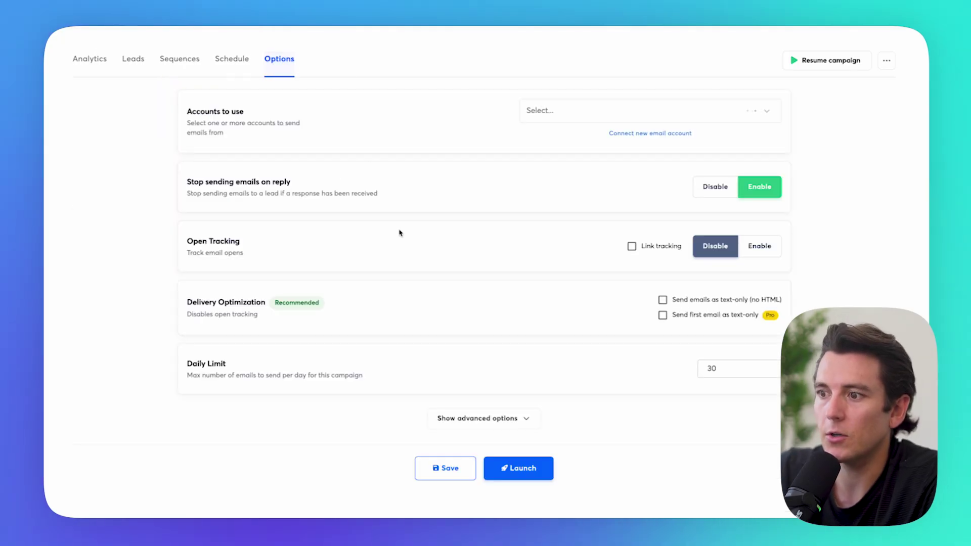